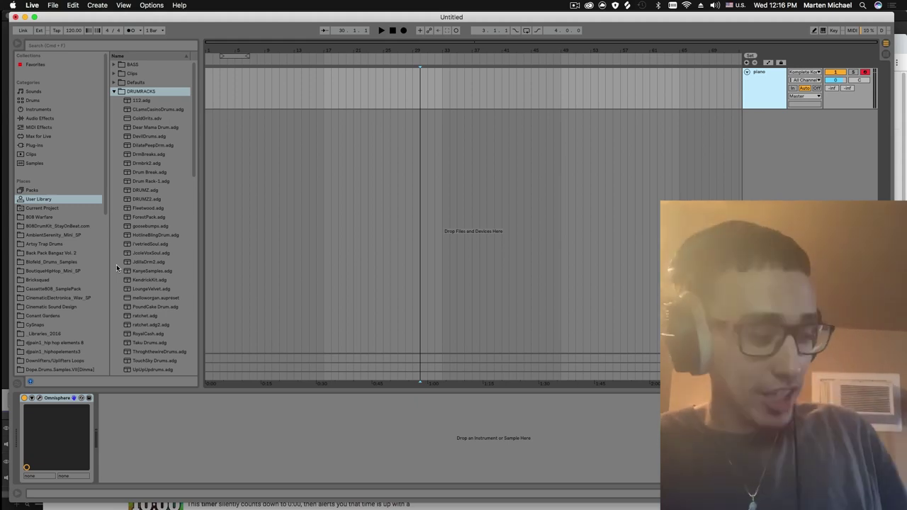
Step: Start the Google 10-minute countdown timer in Chrome, then return to Ableton Live
key(super+Tab)
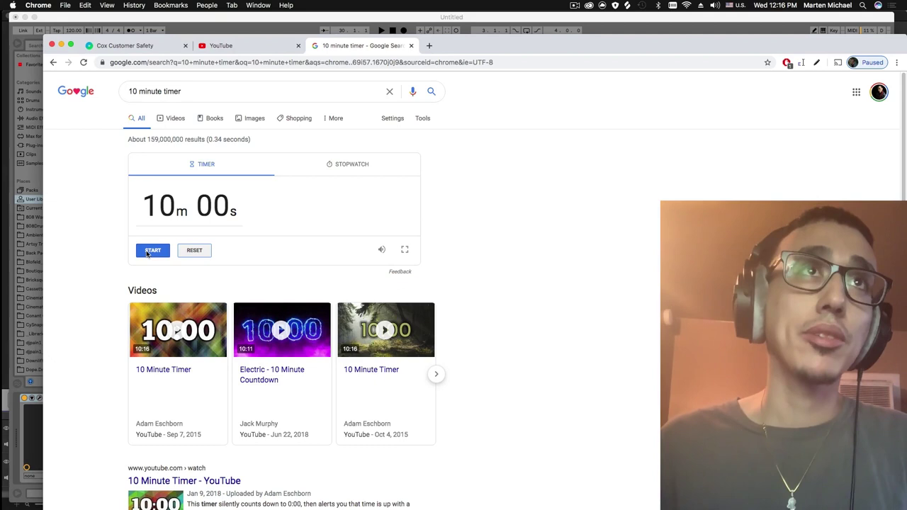
click(148, 253)
key(super+Tab)
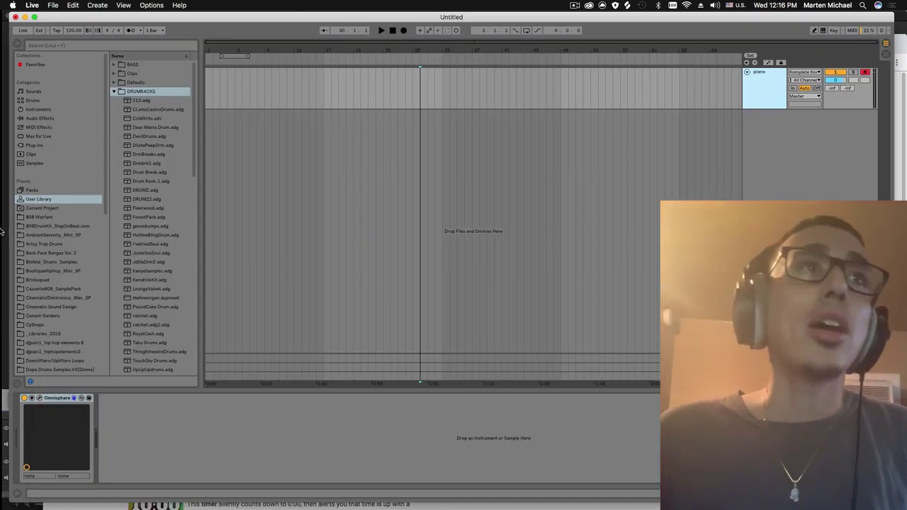
Step: Remove Omnisphere from the piano track, reload it from the Spectrasonics plug-ins, then delete it again
click(64, 399)
key(Delete)
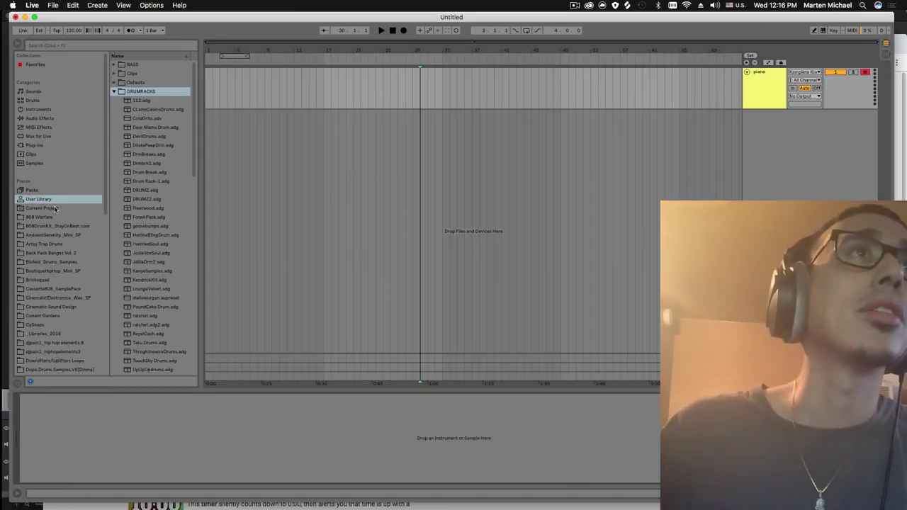
click(49, 146)
click(120, 208)
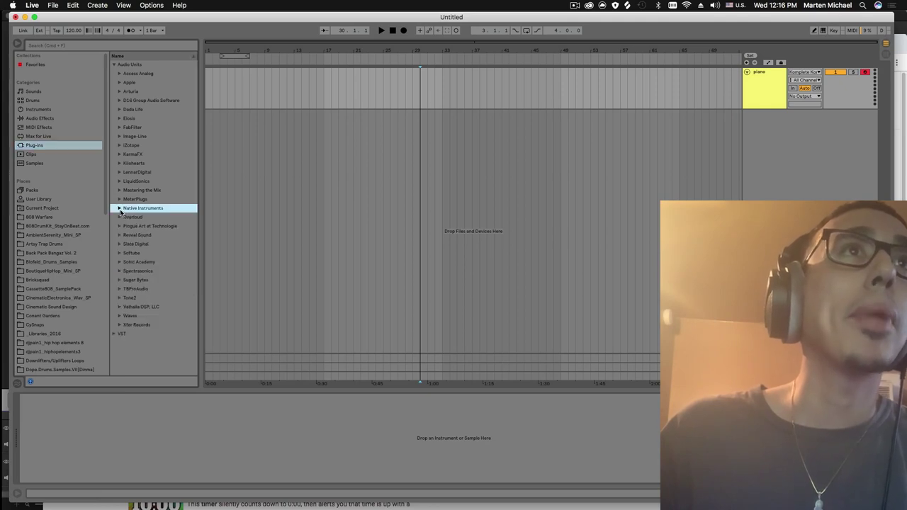
click(121, 272)
click(134, 282)
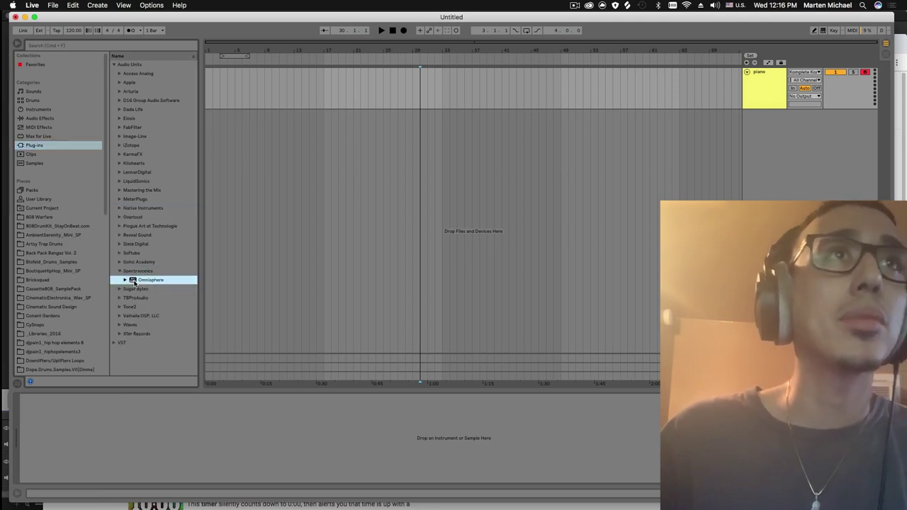
key(Return)
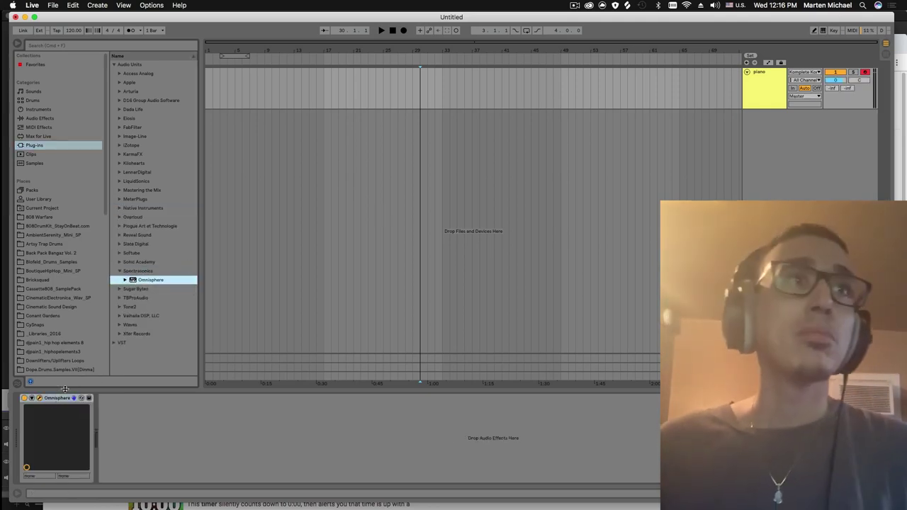
click(58, 400)
key(Delete)
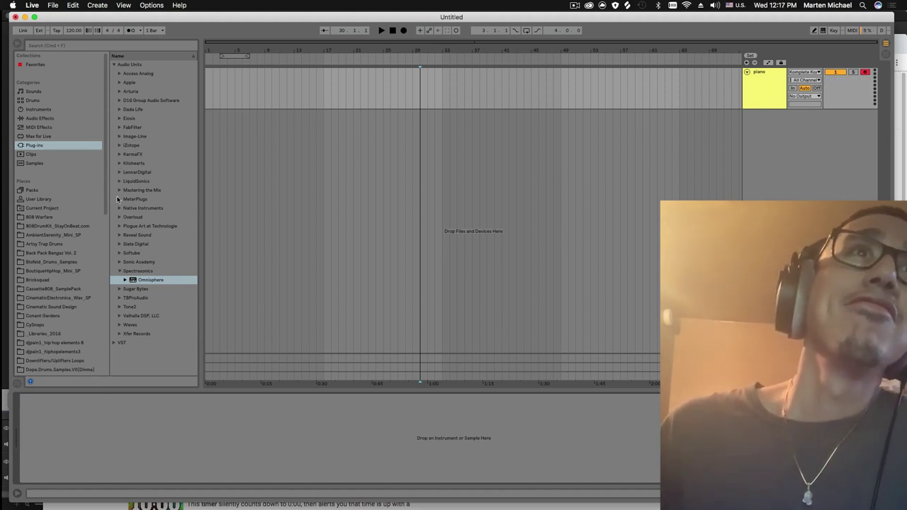
Step: Load Komplete Kontrol from Native Instruments onto the piano track and host Omnisphere inside it
click(117, 209)
click(151, 272)
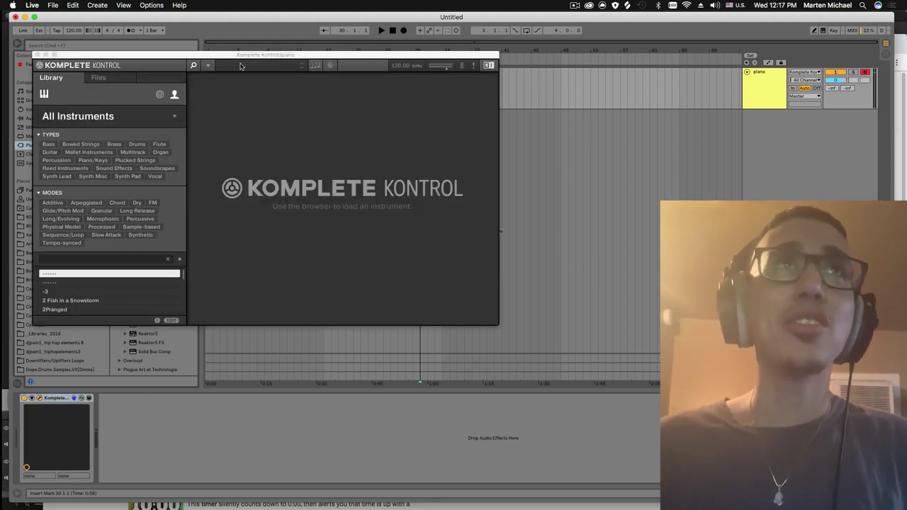
click(207, 65)
mouse_move(238, 100)
mouse_move(322, 147)
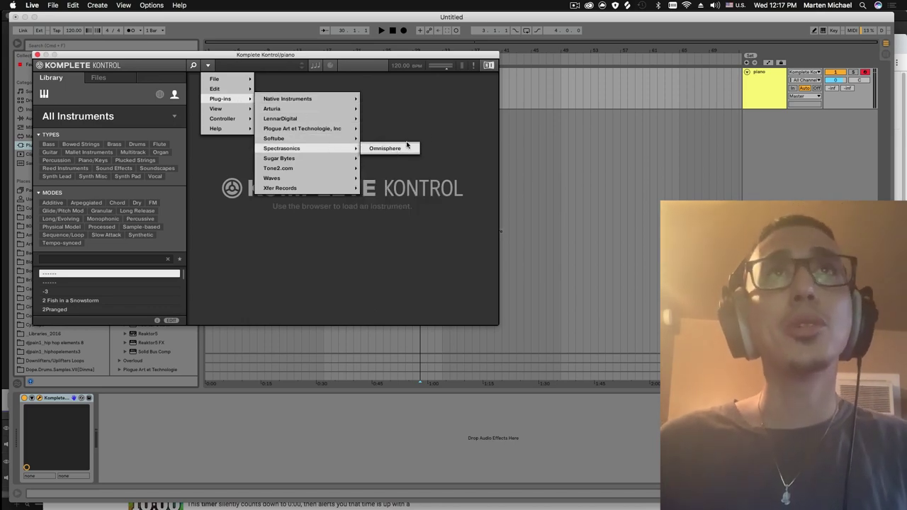
click(384, 148)
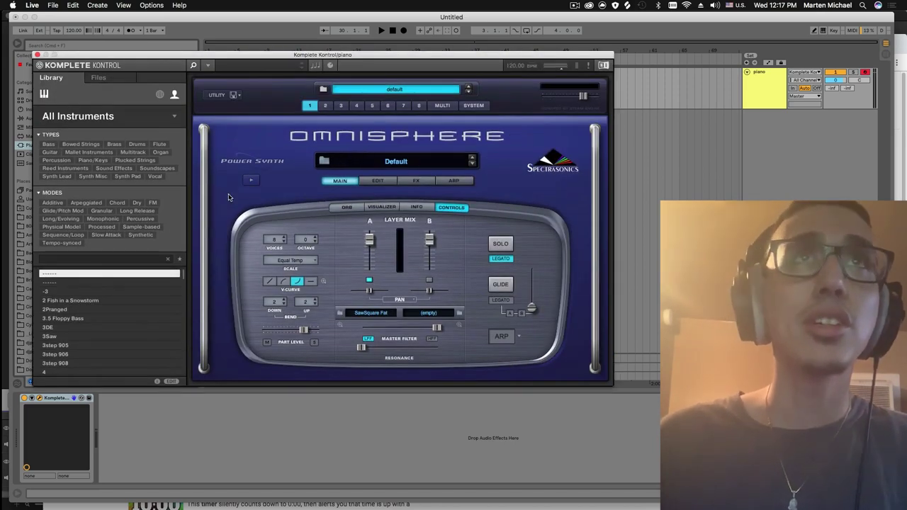
Step: Filter Omnisphere's patches to Keyboards, audition several piano patches, and select Backwards Piano
click(351, 160)
scroll(241, 216, down, 3)
click(224, 232)
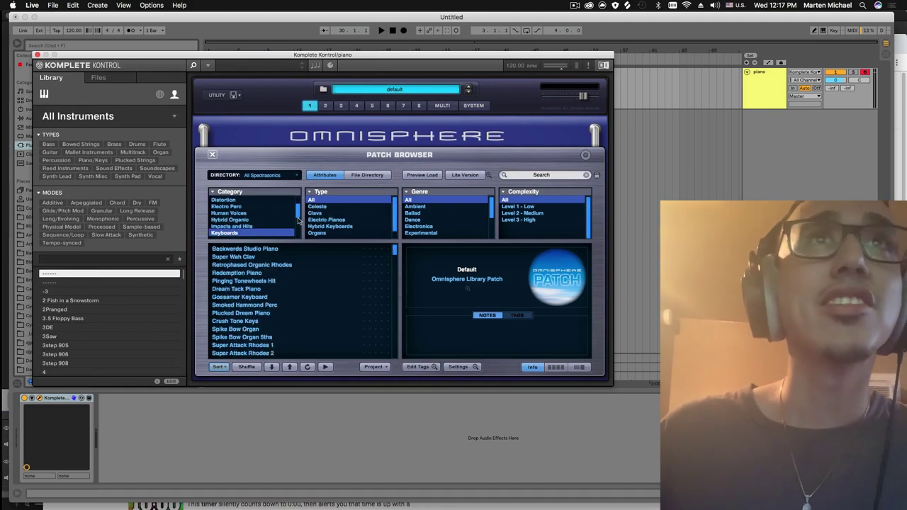
scroll(297, 301, down, 4)
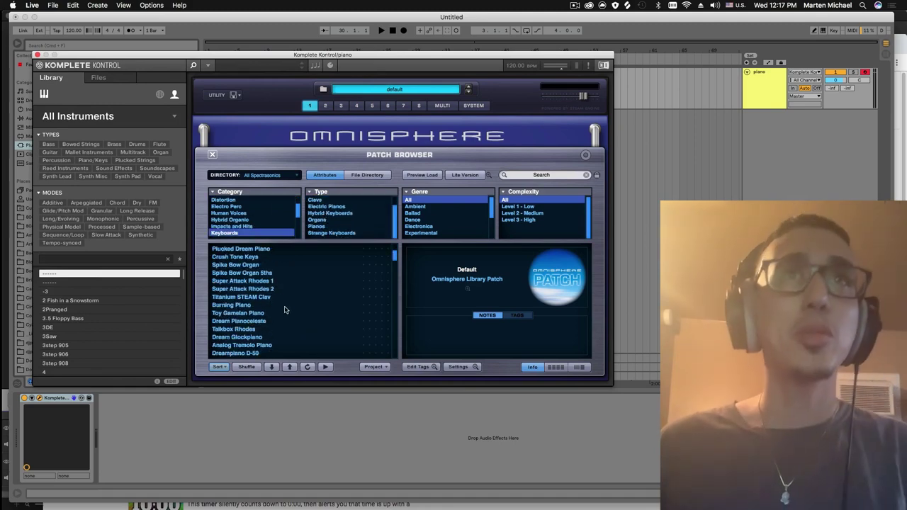
click(285, 305)
click(268, 329)
scroll(266, 332, down, 5)
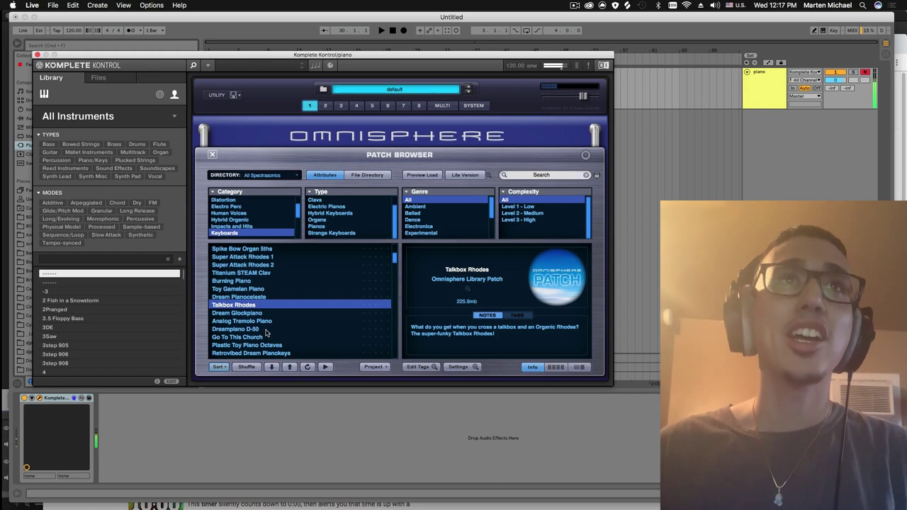
scroll(266, 332, down, 2)
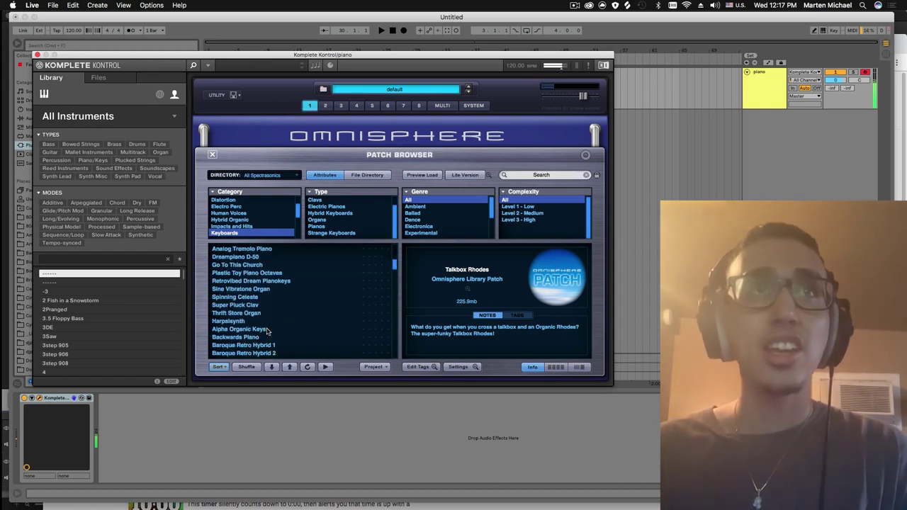
click(268, 329)
scroll(267, 330, down, 2)
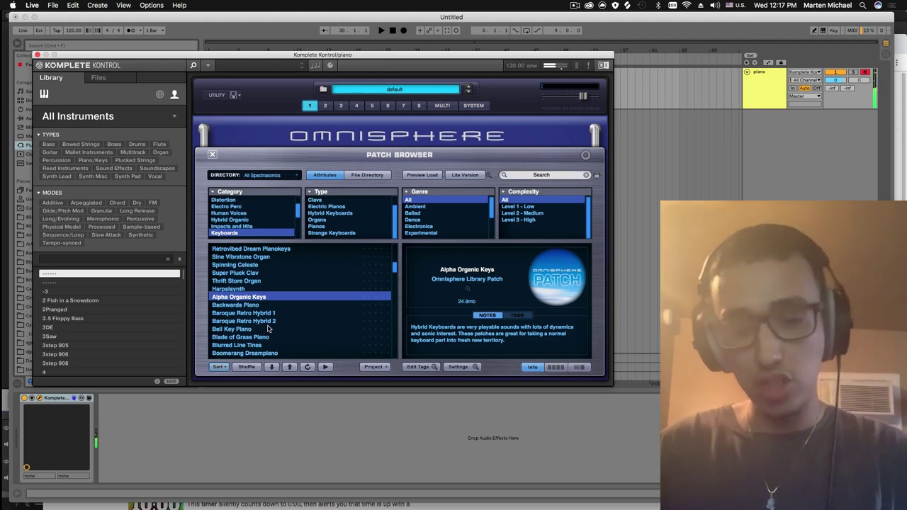
key(Down)
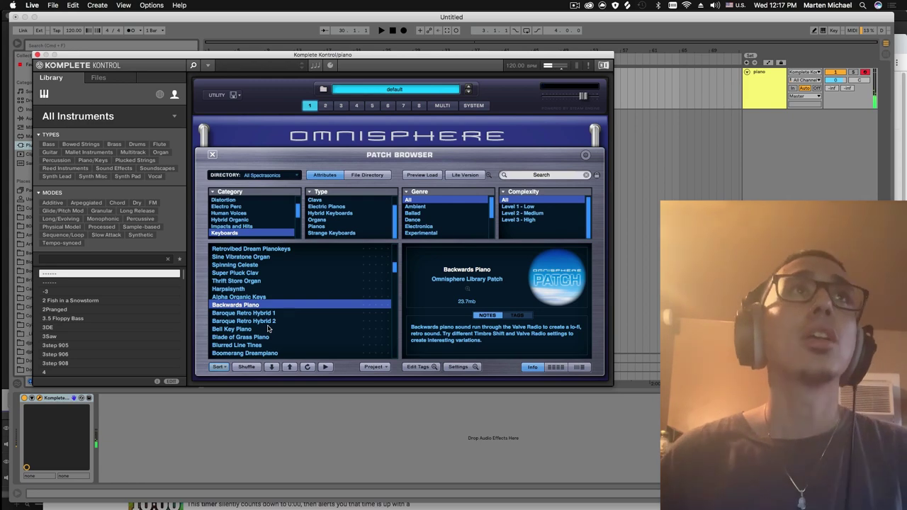
Step: Tap the tempo to 136.64 BPM and record the piano part with the metronome on
click(56, 30)
click(56, 31)
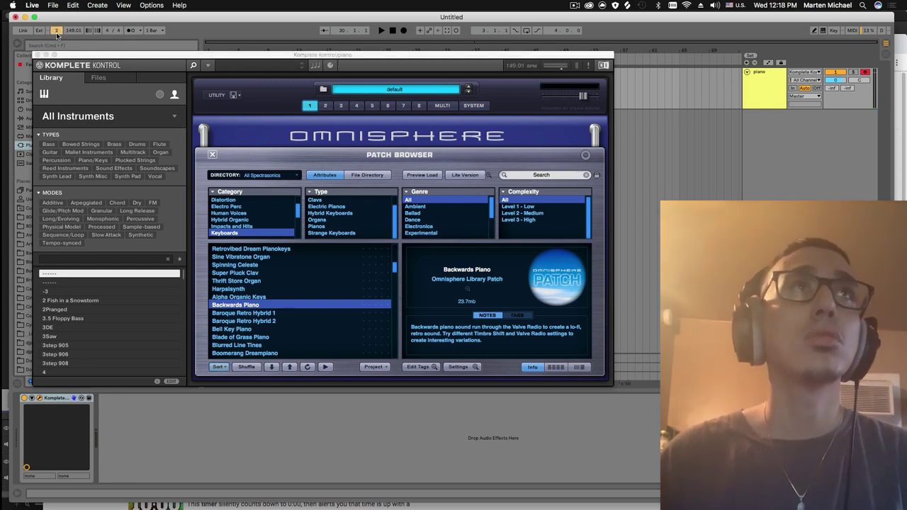
click(38, 54)
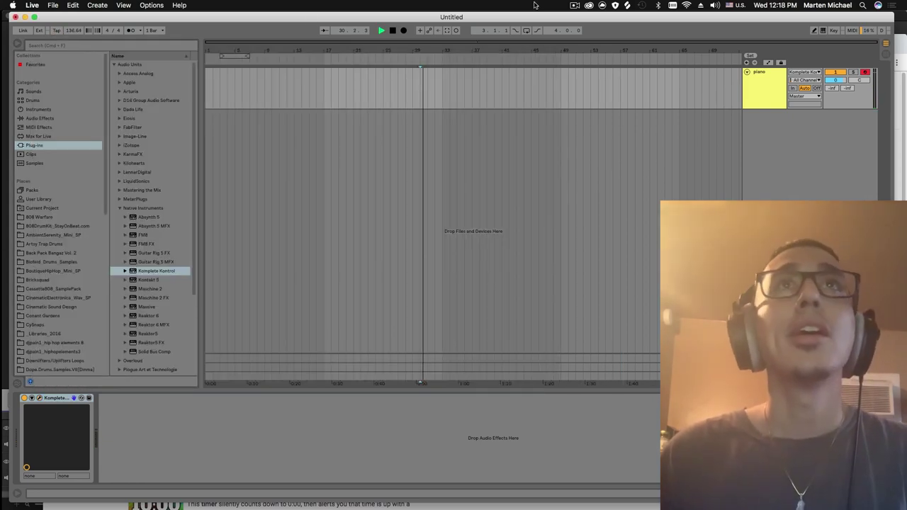
click(130, 31)
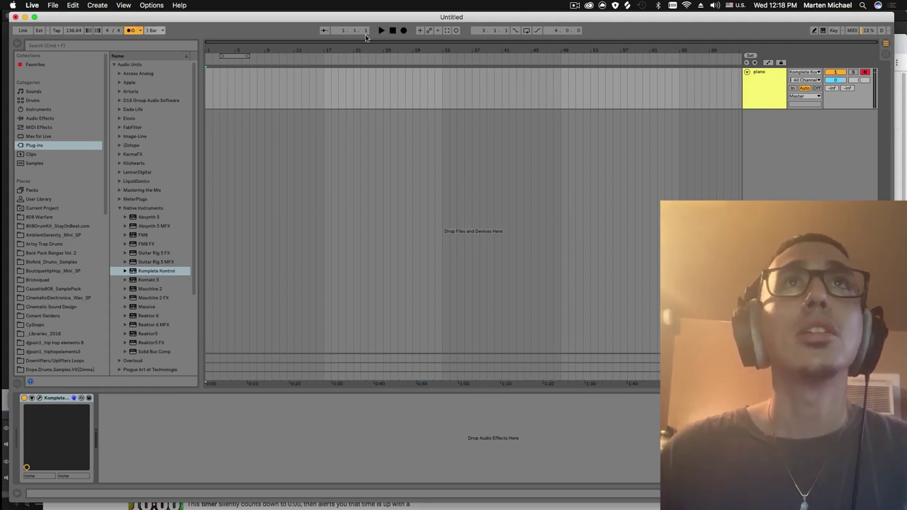
click(403, 31)
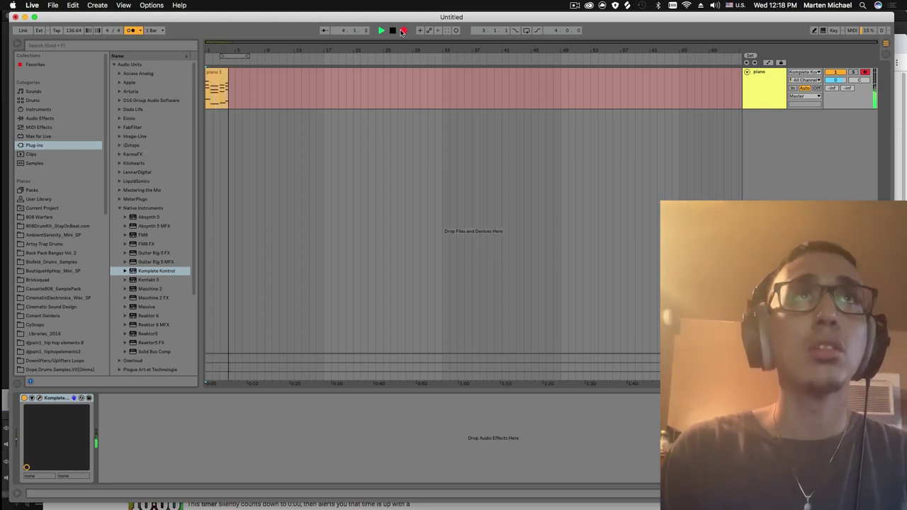
key(space)
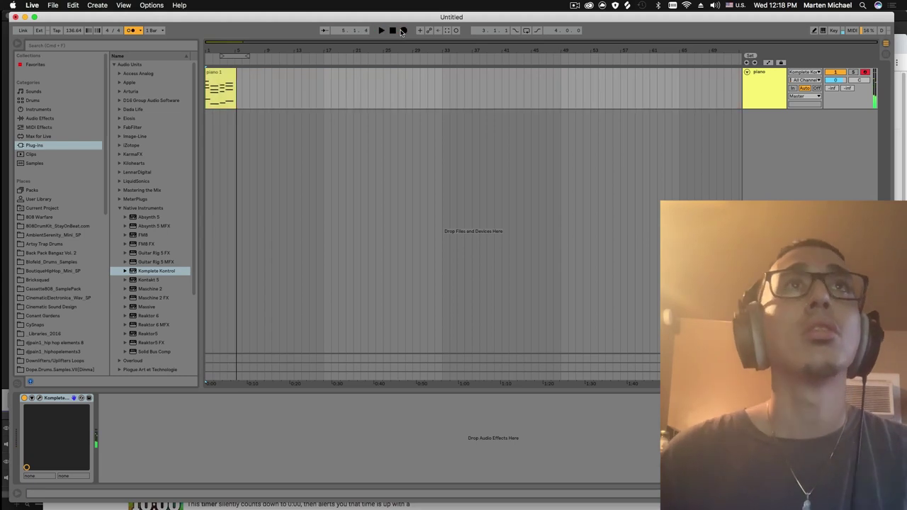
Step: Quantize all notes in the piano clip and duplicate the piano track with its clip
double_click(218, 79)
key(super+a)
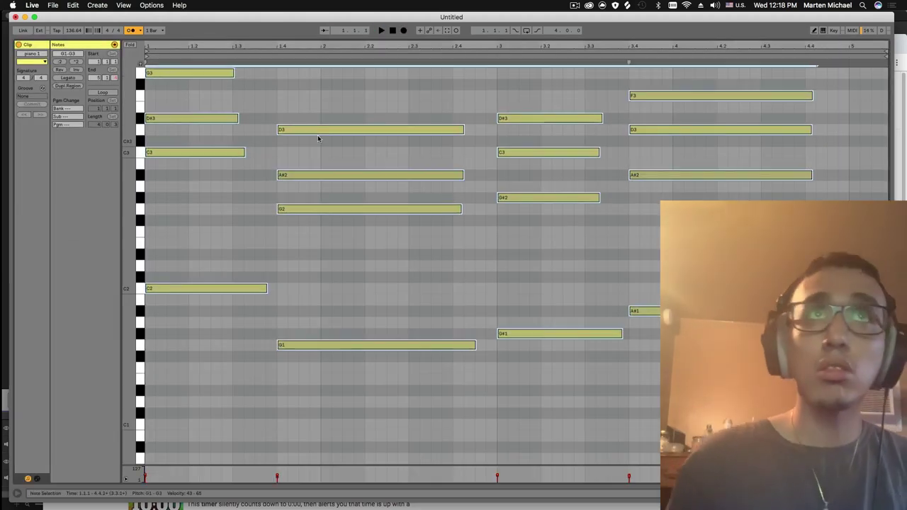
key(super+u)
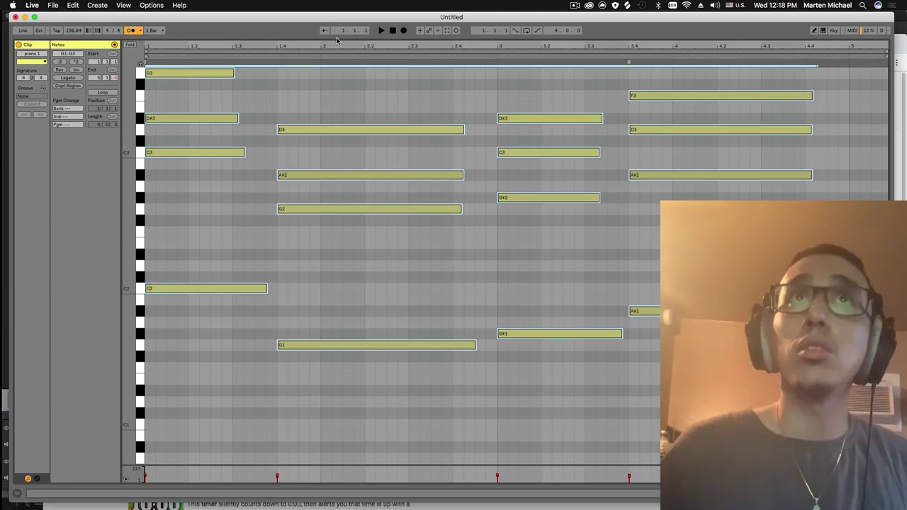
key(Tab)
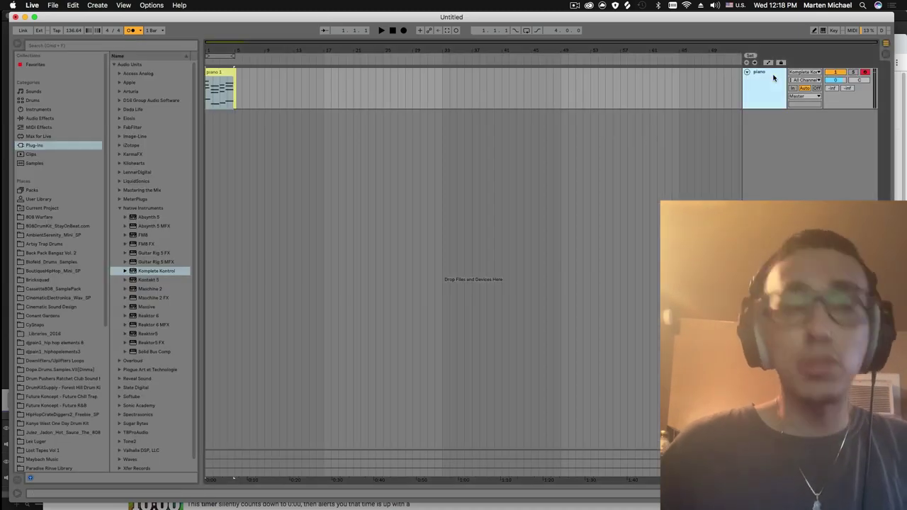
key(super+c)
key(super+v)
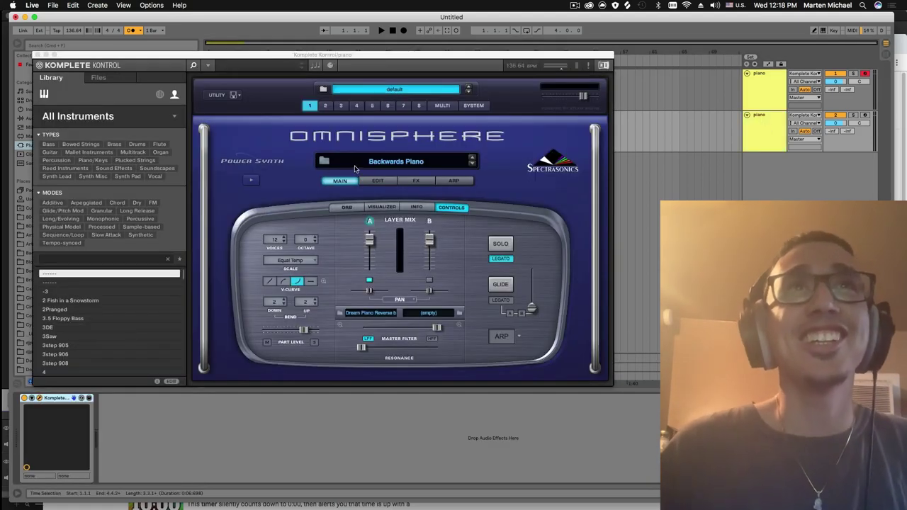
Step: Filter Omnisphere's patches to Pads + Strings and audition pads like Sacred Heart and Rulebreaker Pad
click(329, 167)
scroll(267, 214, down, 5)
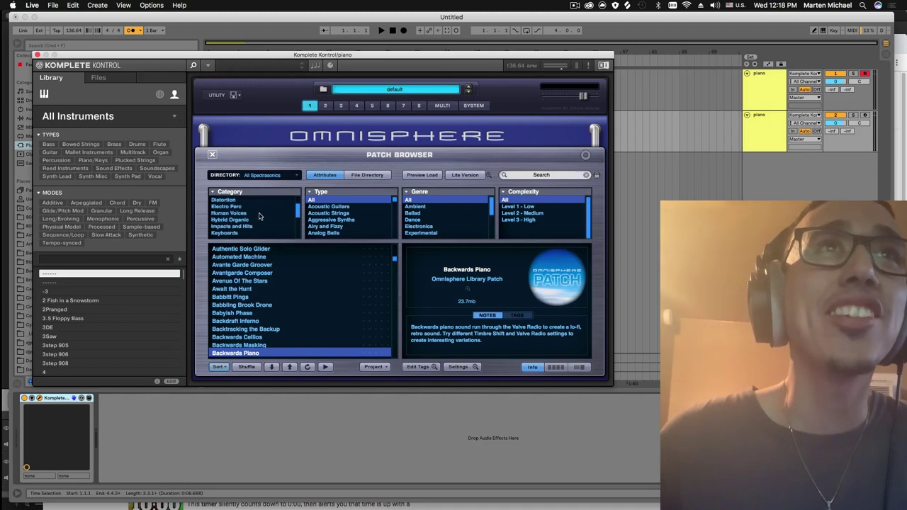
click(241, 227)
scroll(268, 303, down, 5)
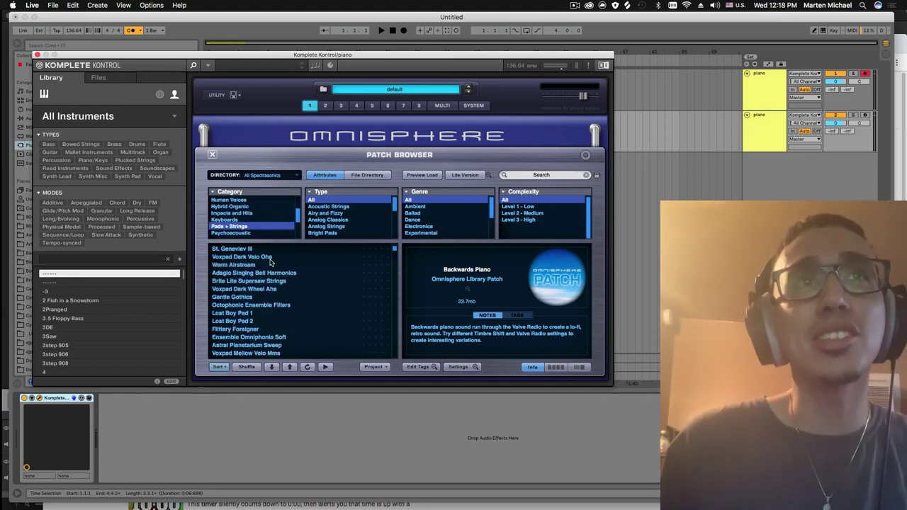
click(269, 304)
scroll(269, 304, down, 2)
scroll(268, 304, down, 2)
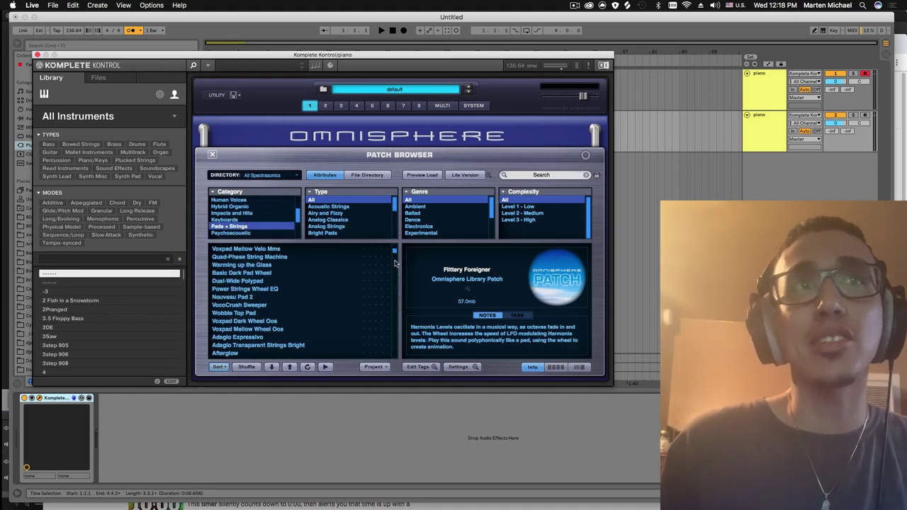
scroll(394, 264, down, 10)
click(305, 289)
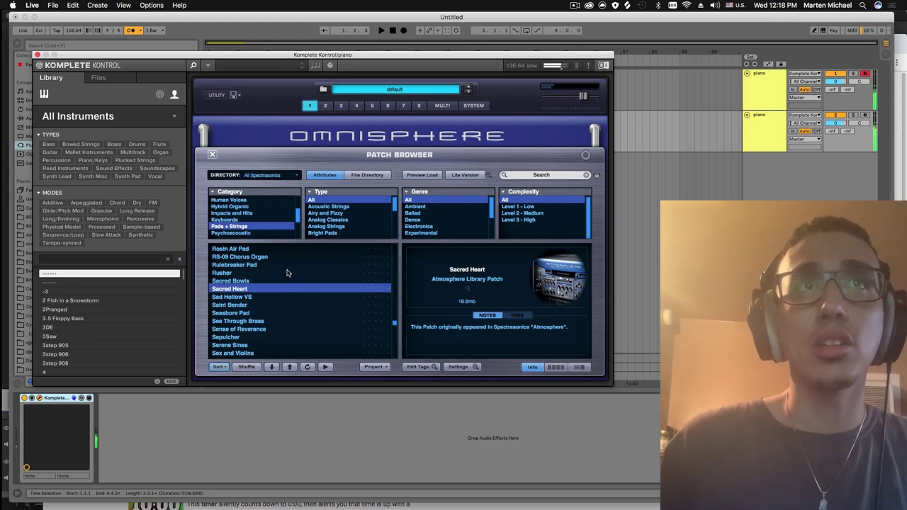
click(288, 272)
click(275, 265)
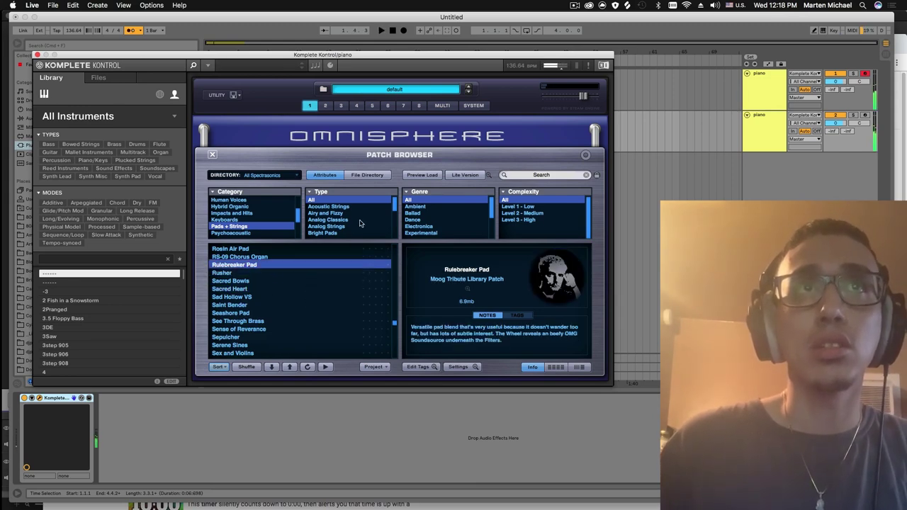
click(308, 305)
Step: Load the Serene Sines patch and lower the instrument output to about -4.55 dB
scroll(297, 306, down, 2)
click(296, 306)
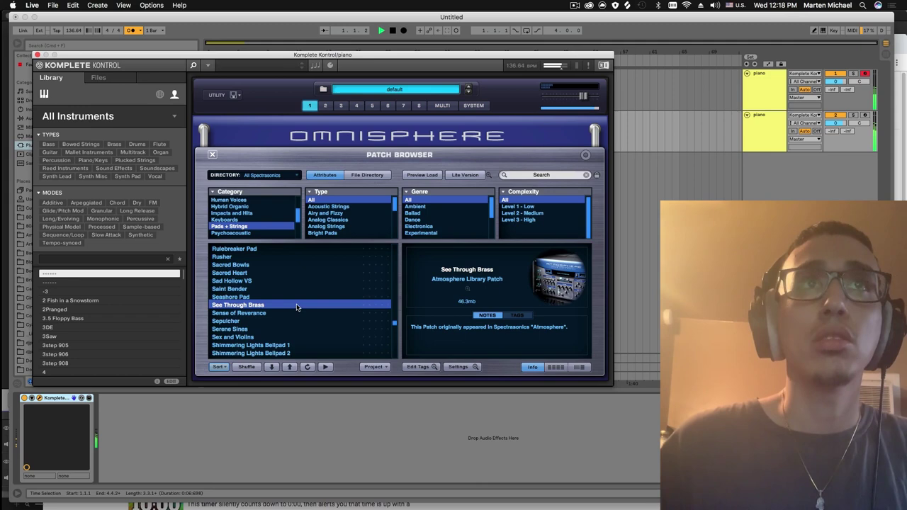
scroll(296, 305, down, 2)
click(295, 301)
scroll(292, 297, down, 3)
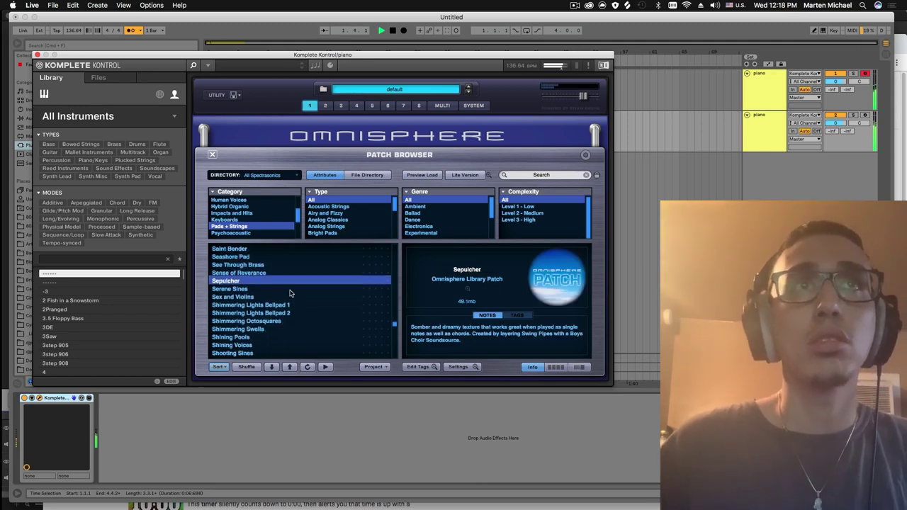
click(289, 290)
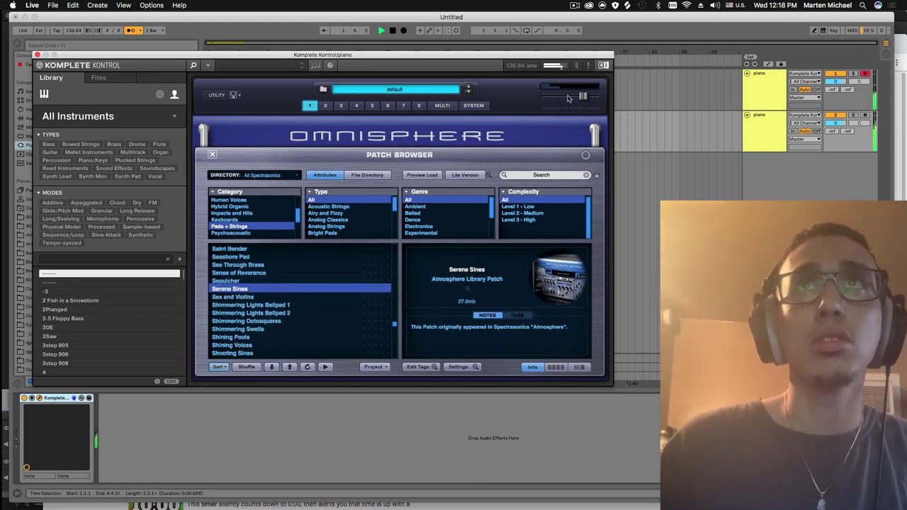
mouse_move(568, 98)
mouse_down()
mouse_move(582, 98)
mouse_move(572, 99)
mouse_up()
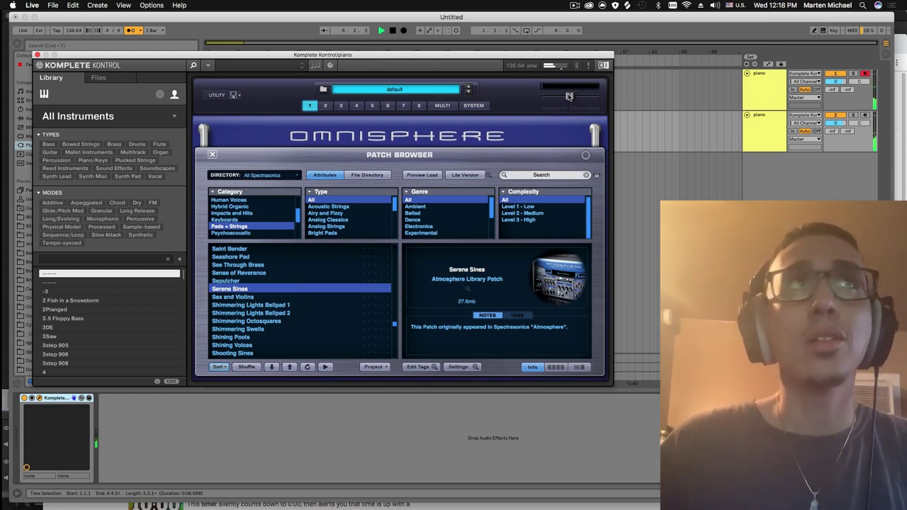
Step: Create a third piano layer from the second piano track and preview its notes
click(39, 55)
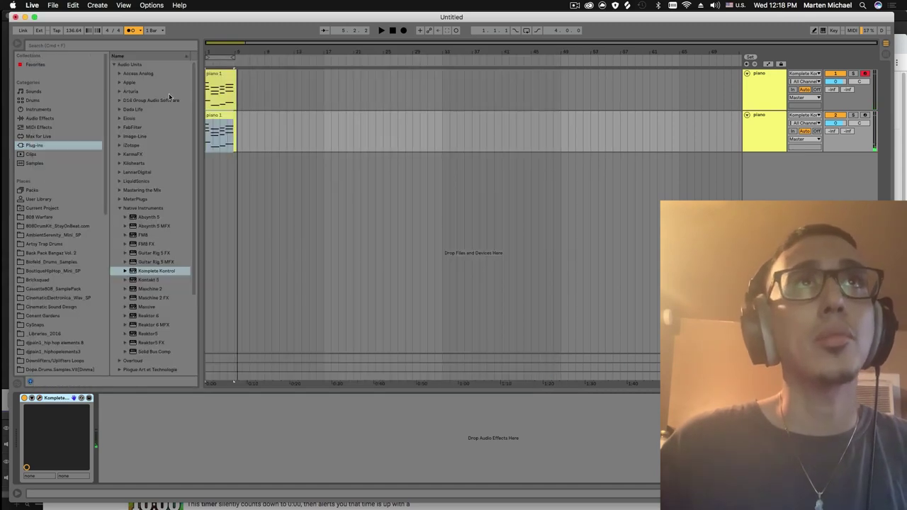
click(290, 130)
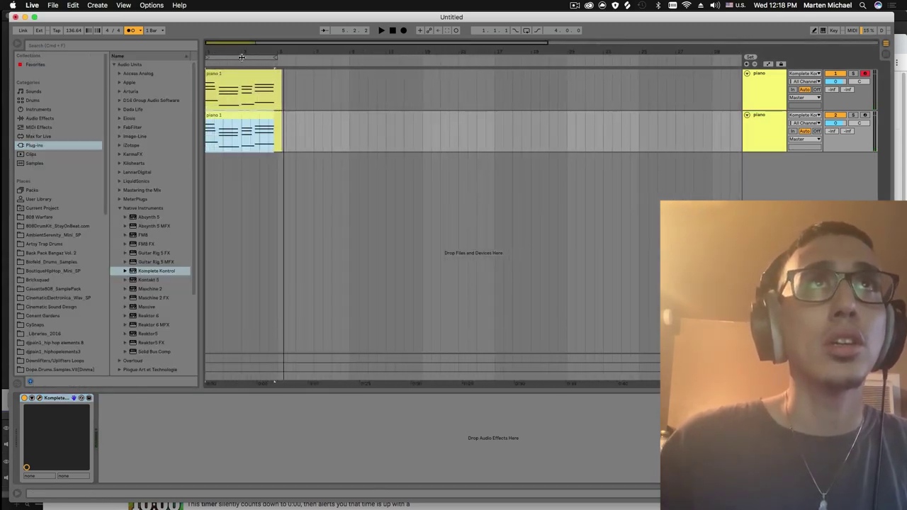
key(super+a)
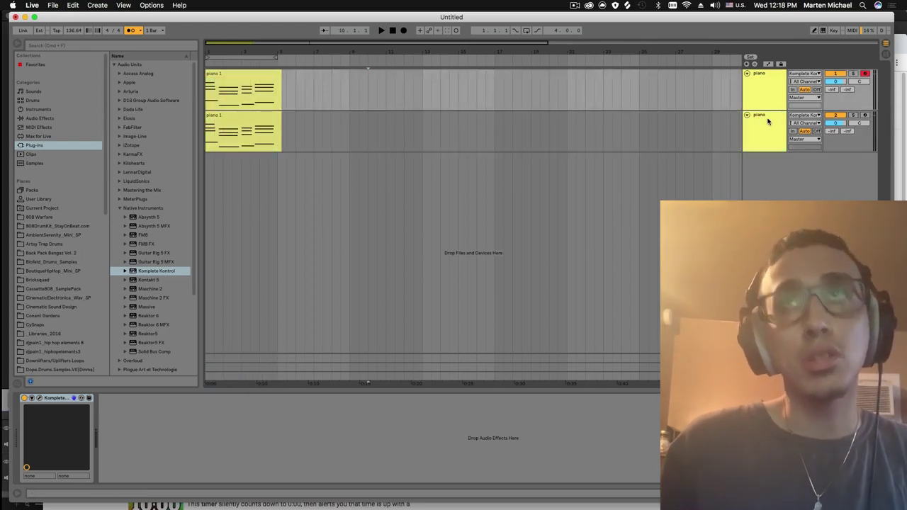
key(super+z)
double_click(262, 142)
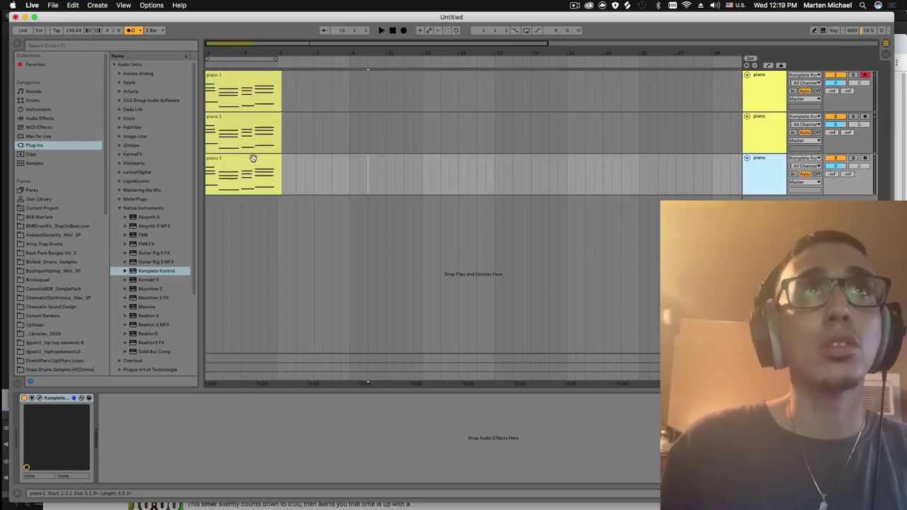
key(super+a)
key(space)
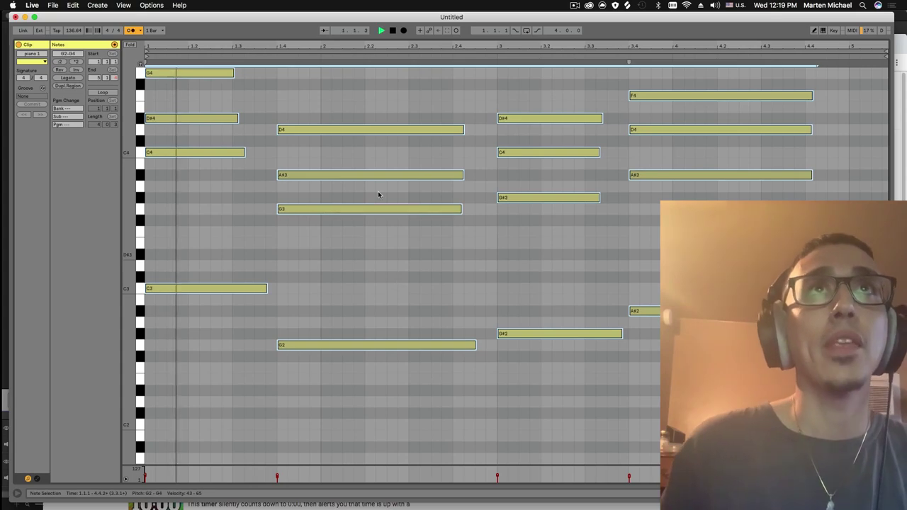
key(Tab)
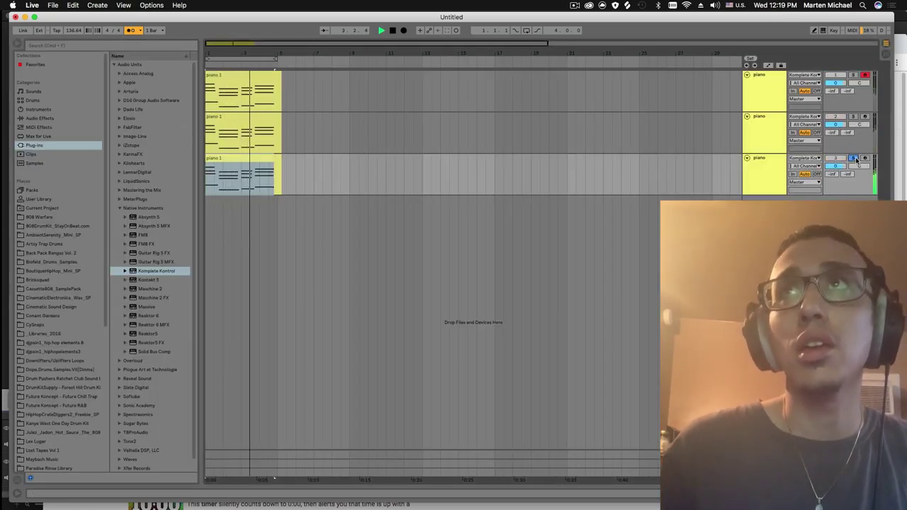
Step: Solo the first two piano tracks, lower track 1 to -8.4 dB, and enable looping
click(854, 75)
drag(840, 83, 840, 93)
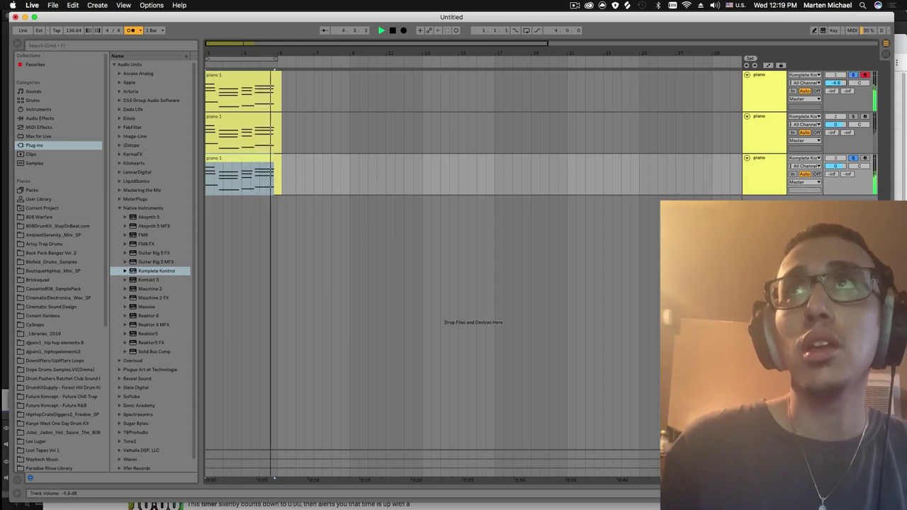
click(852, 117)
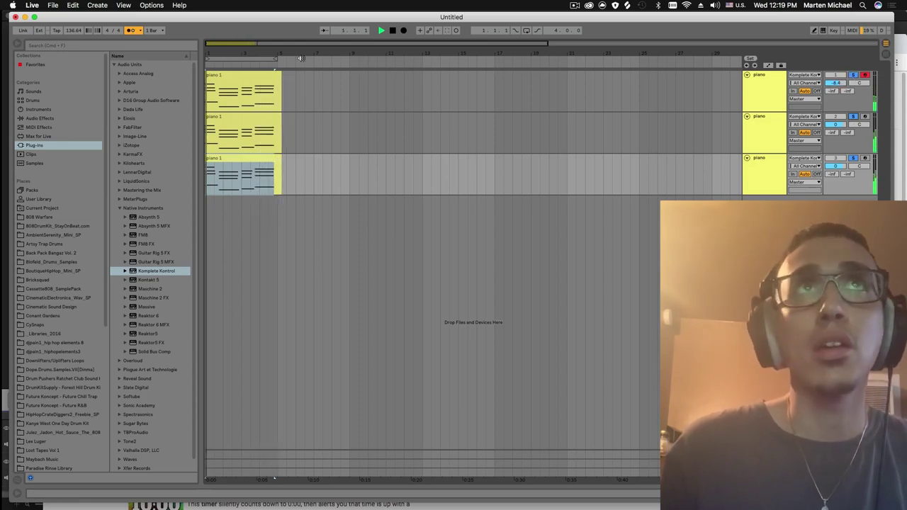
click(526, 31)
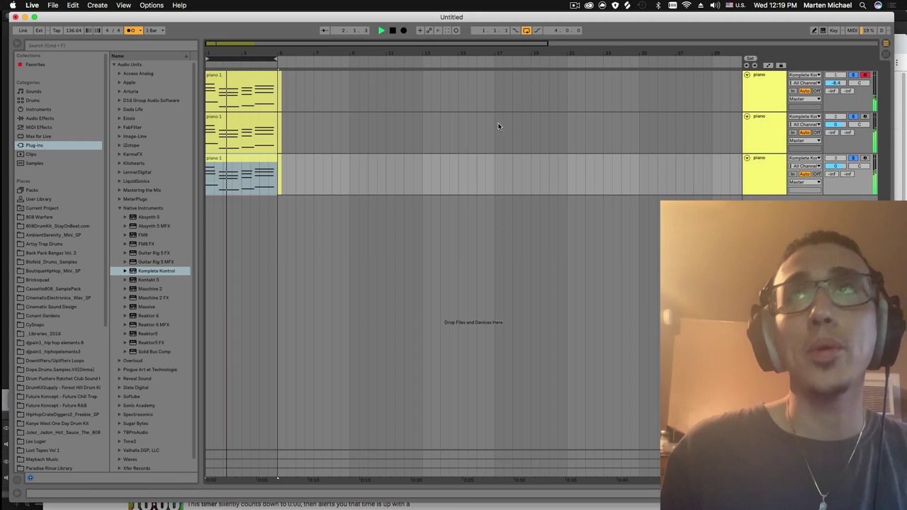
Step: Insert a new MIDI track and load the DRUMZ2.adg drum rack from the User Library
key(super+shift+t)
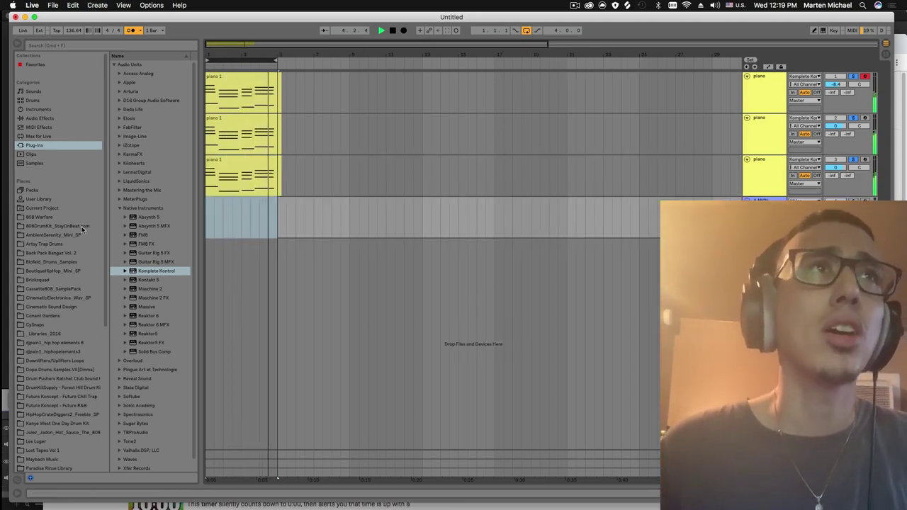
click(64, 200)
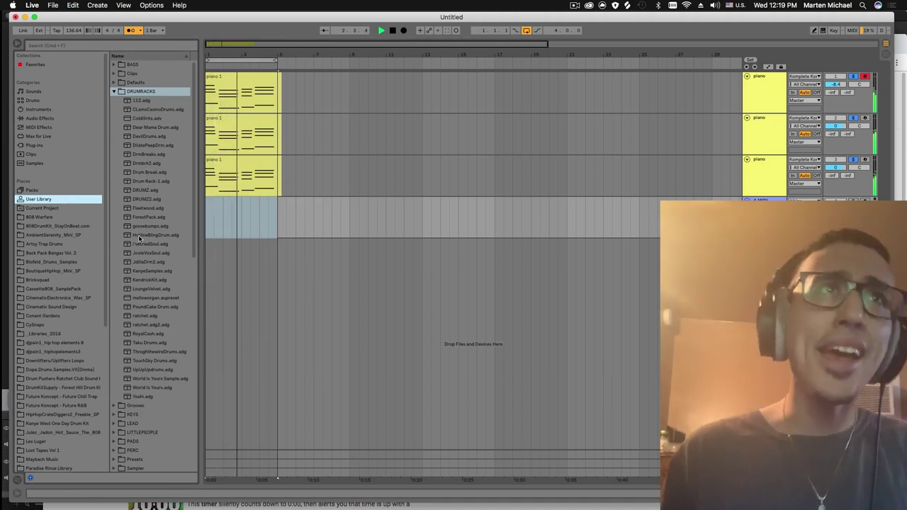
click(161, 200)
key(space)
drag(161, 200, 307, 210)
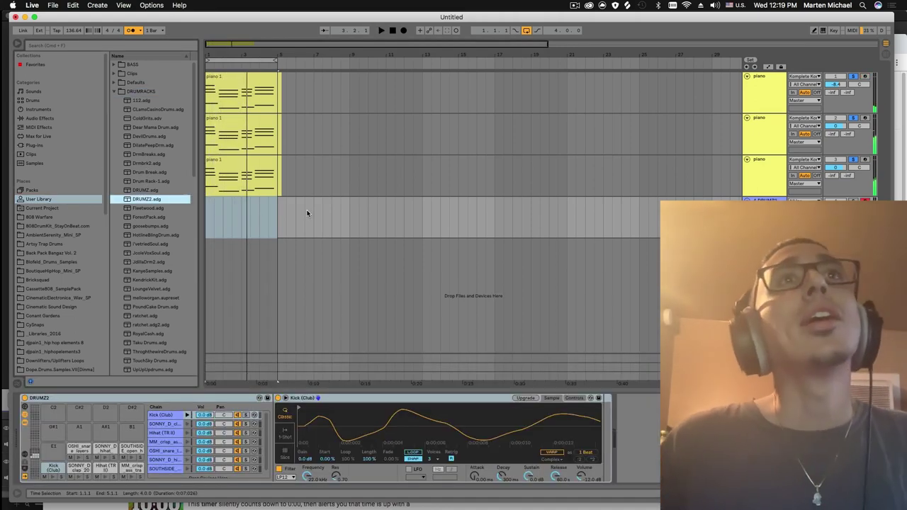
click(286, 212)
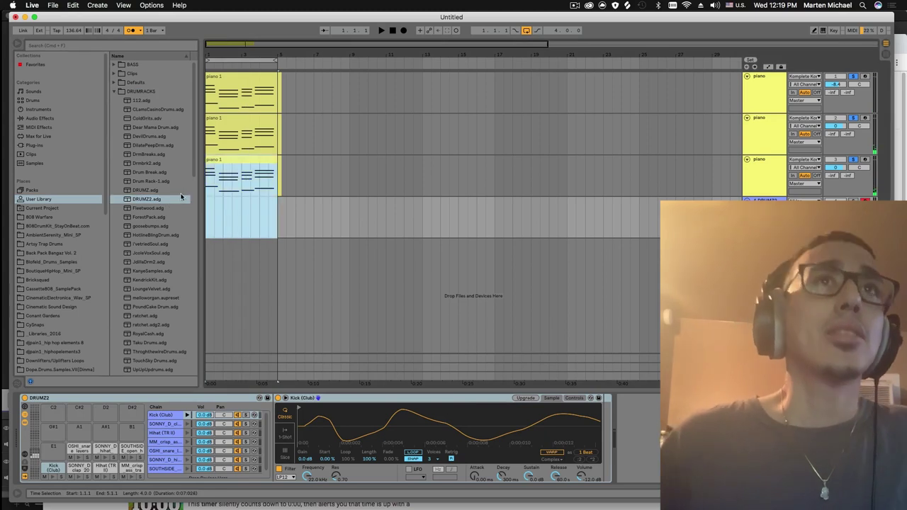
Step: Insert an empty MIDI clip on the drum track and try snare hits at beat 1.3 in Draw Mode
key(super+shift+m)
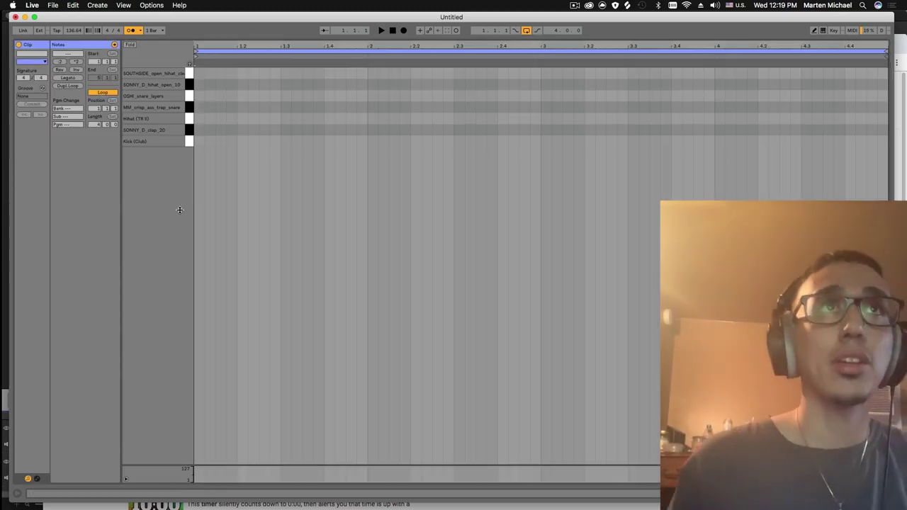
click(207, 127)
key(b)
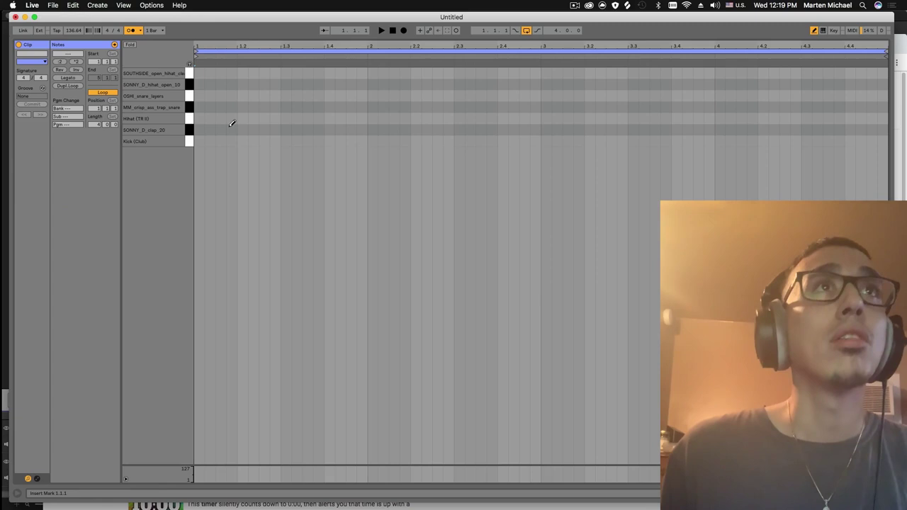
click(290, 95)
click(286, 95)
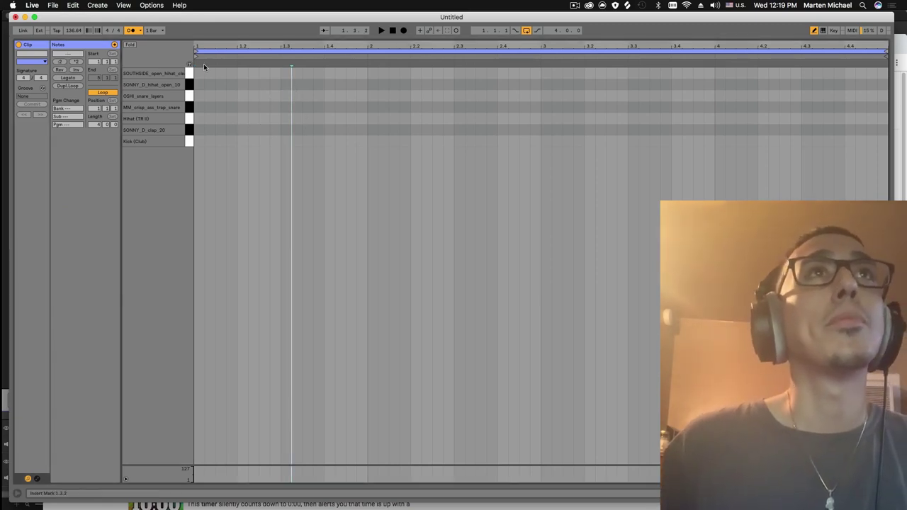
click(285, 106)
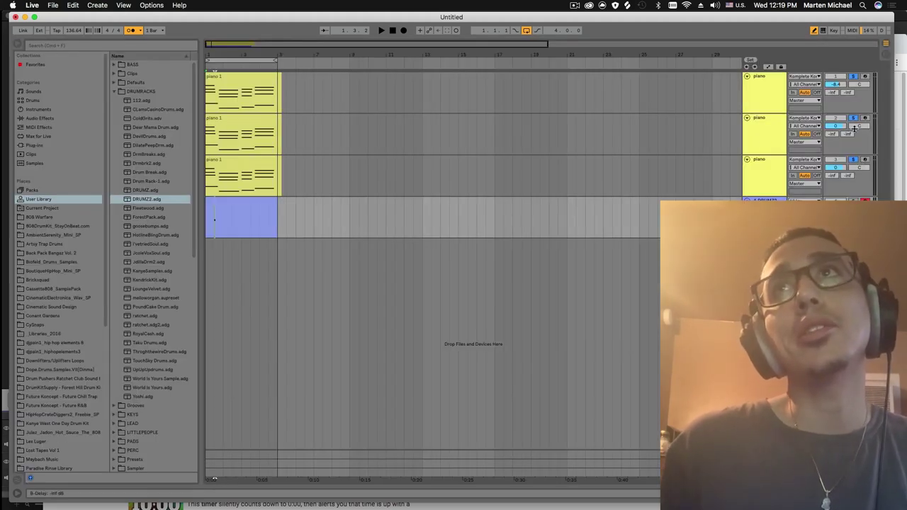
key(space)
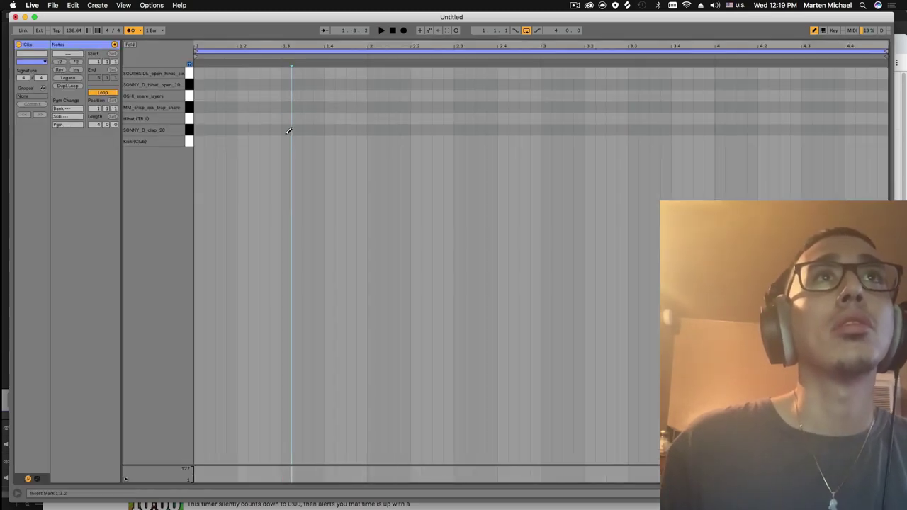
Step: Place SONNY_D_clap_20 hits at 1.3, 2.3, 3.3 and 4.3, removing misplaced extras
click(287, 129)
key(space)
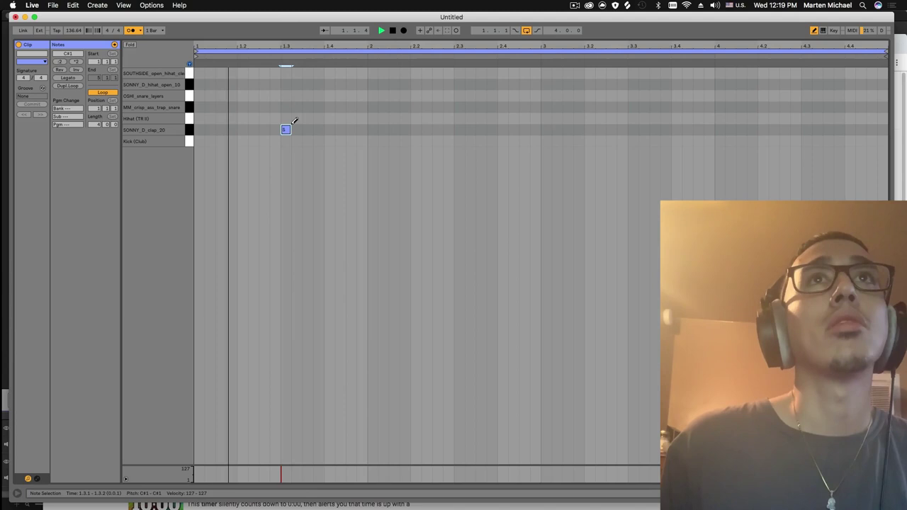
drag(458, 130, 468, 130)
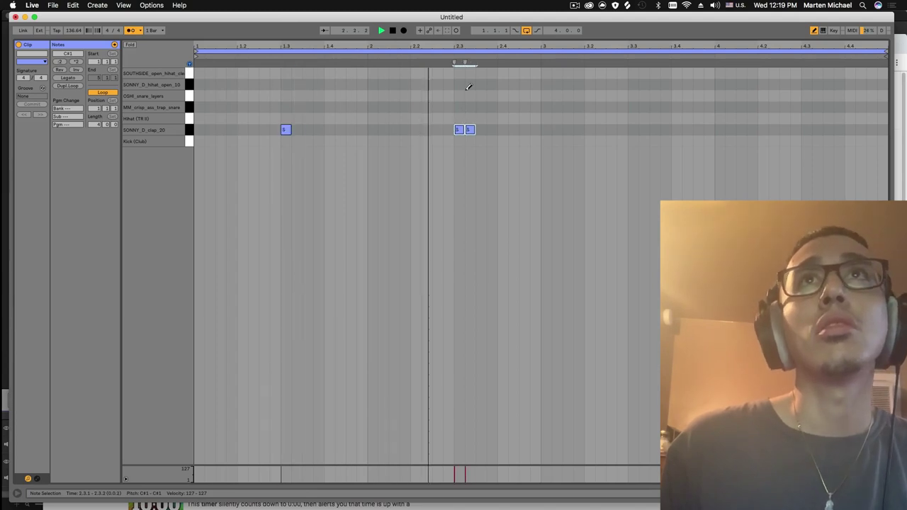
click(468, 129)
click(632, 129)
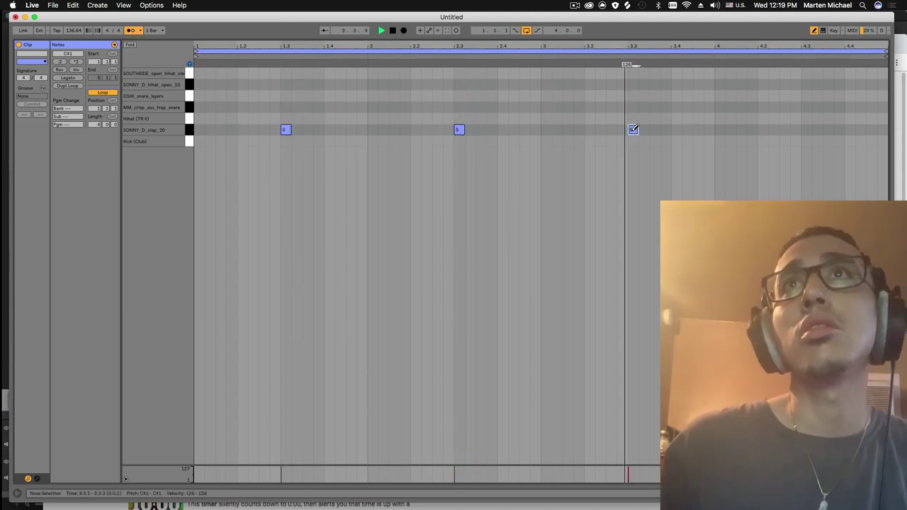
click(762, 130)
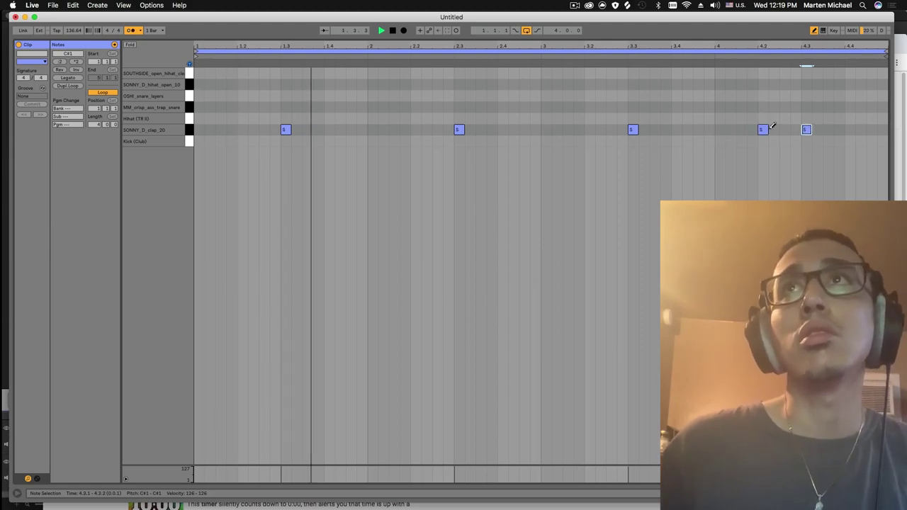
key(space)
click(764, 129)
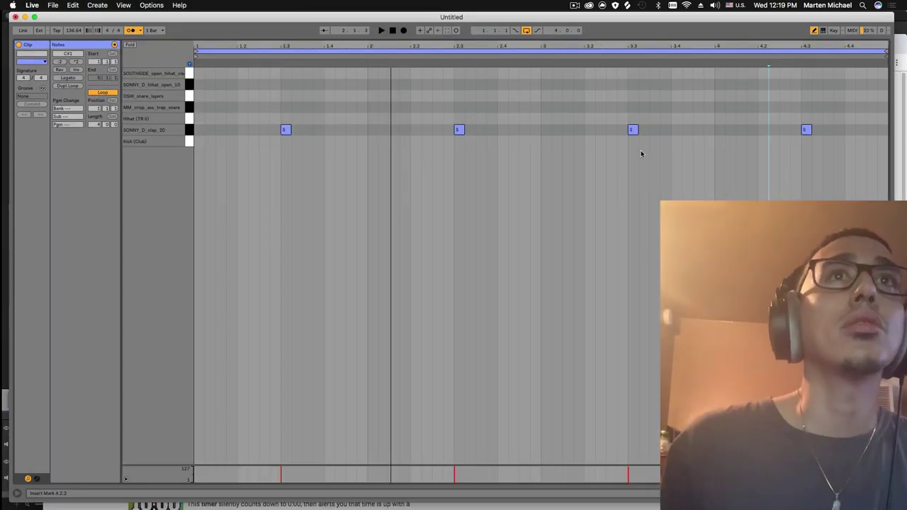
Step: In Splice, clear the 808 search, browse snare samples, then list the recently added samples
key(super+Tab)
key(super+Tab)
key(super+Tab)
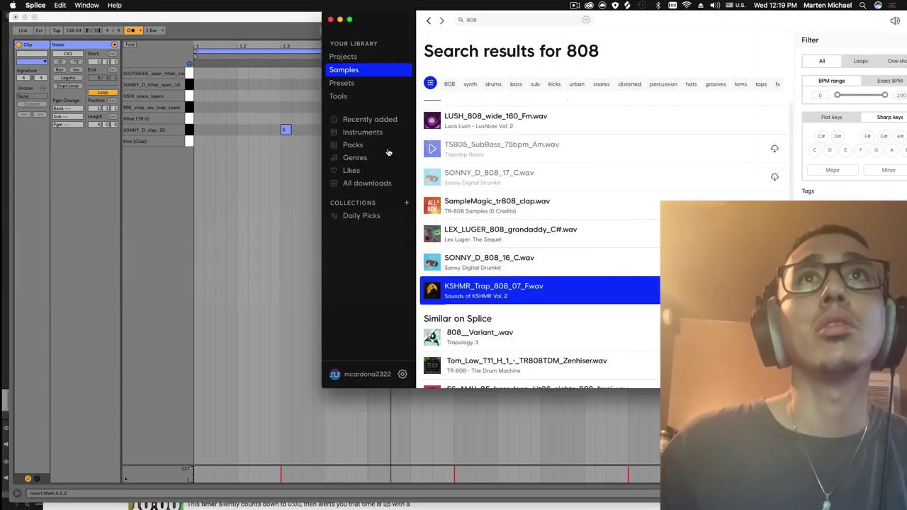
scroll(489, 184, up, 10)
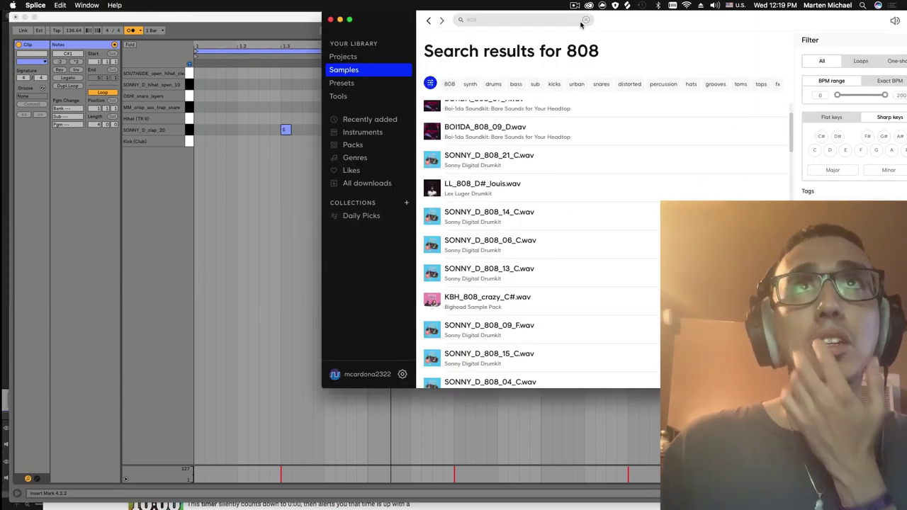
click(585, 21)
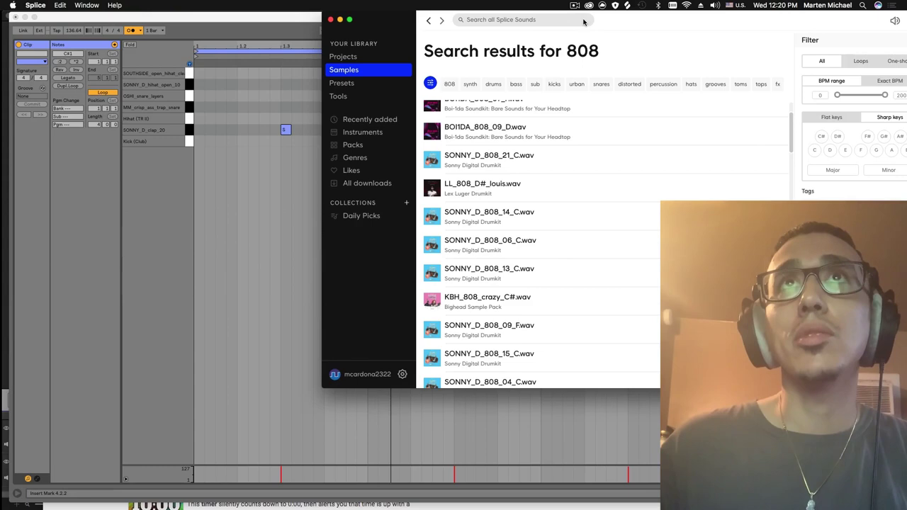
click(493, 84)
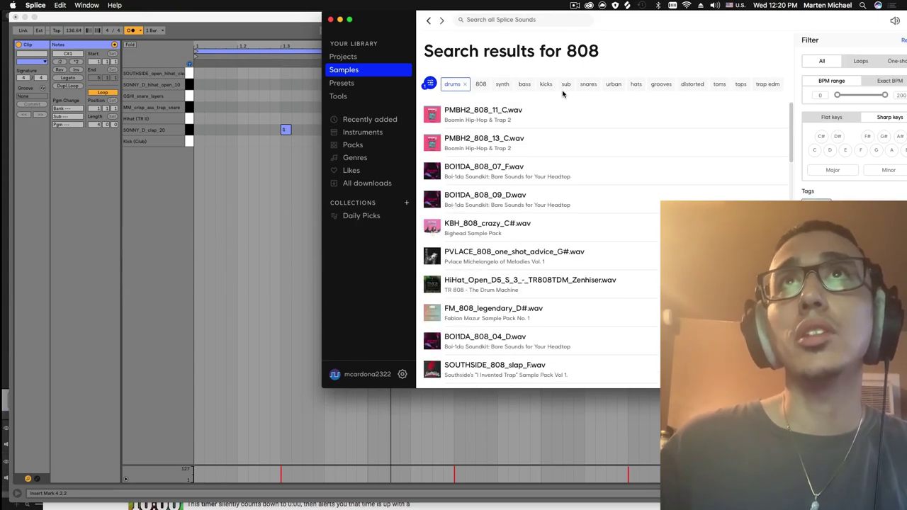
click(588, 84)
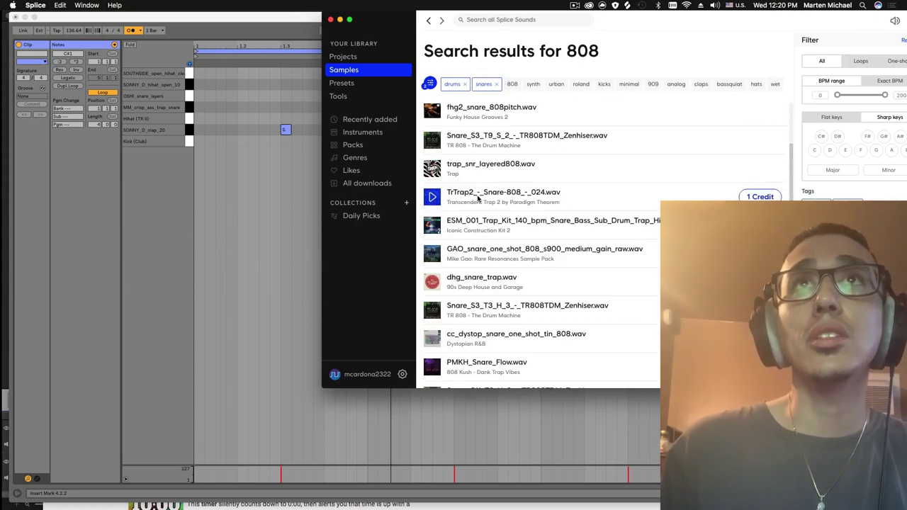
scroll(439, 207, down, 2)
click(434, 217)
scroll(432, 184, up, 5)
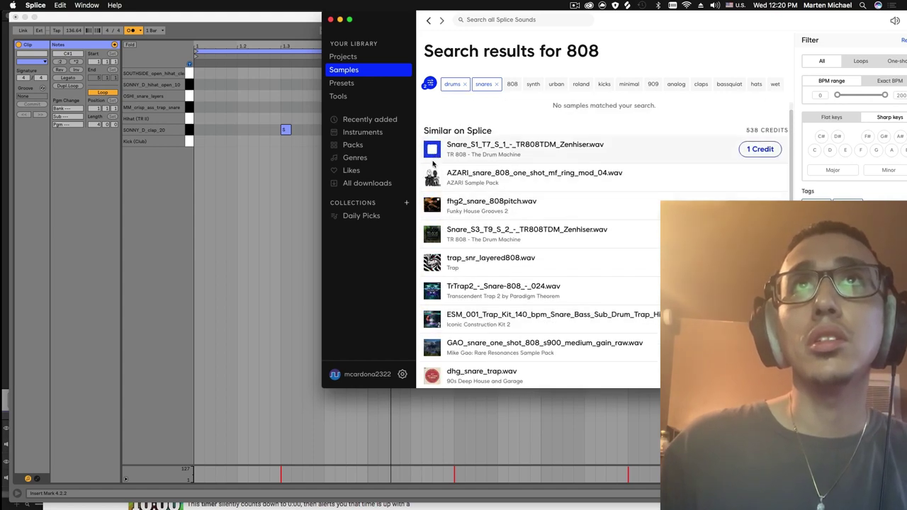
click(466, 85)
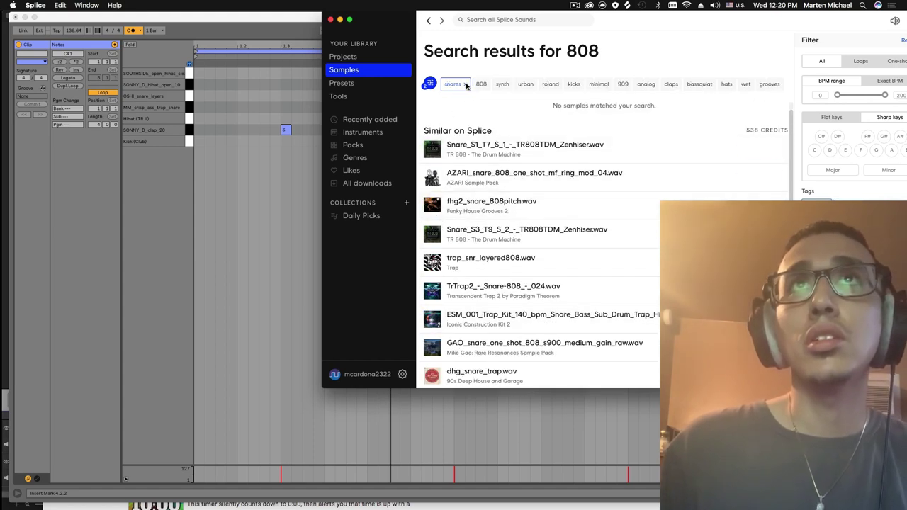
click(372, 119)
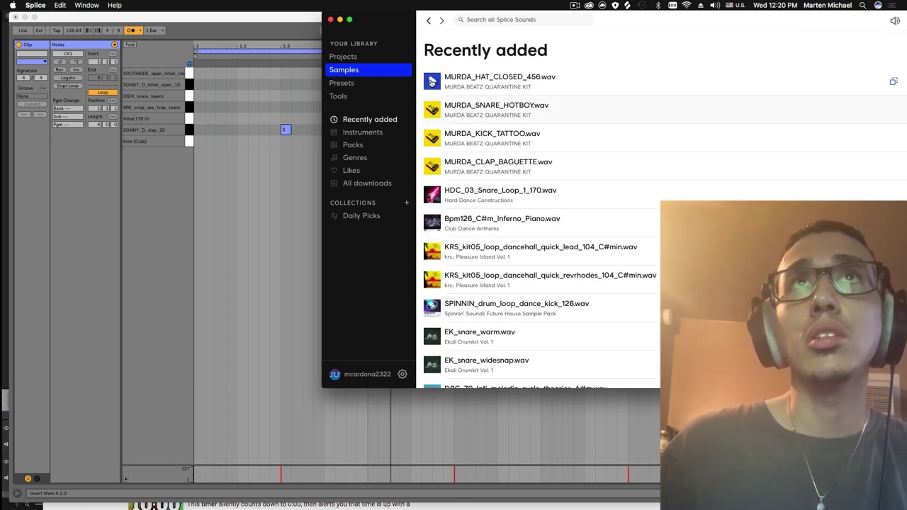
Step: Load MURDA_SNARE_HOTBOY from Splice onto the clap's drum pad in the DRUMZ2 rack
click(298, 167)
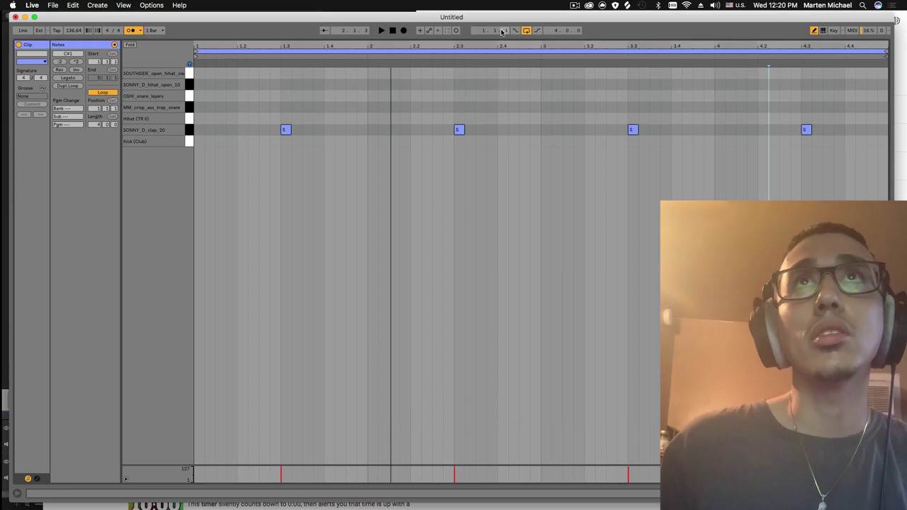
drag(496, 37, 520, 337)
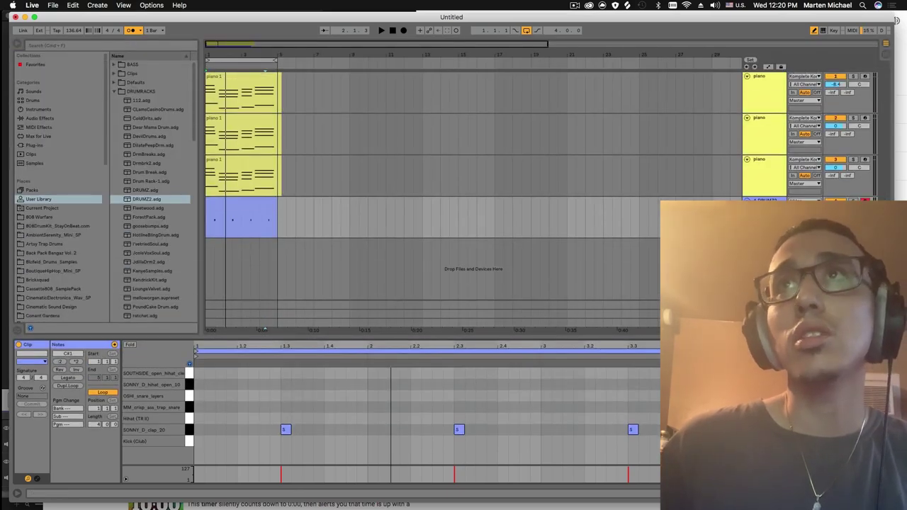
key(shift+Tab)
key(super+Tab)
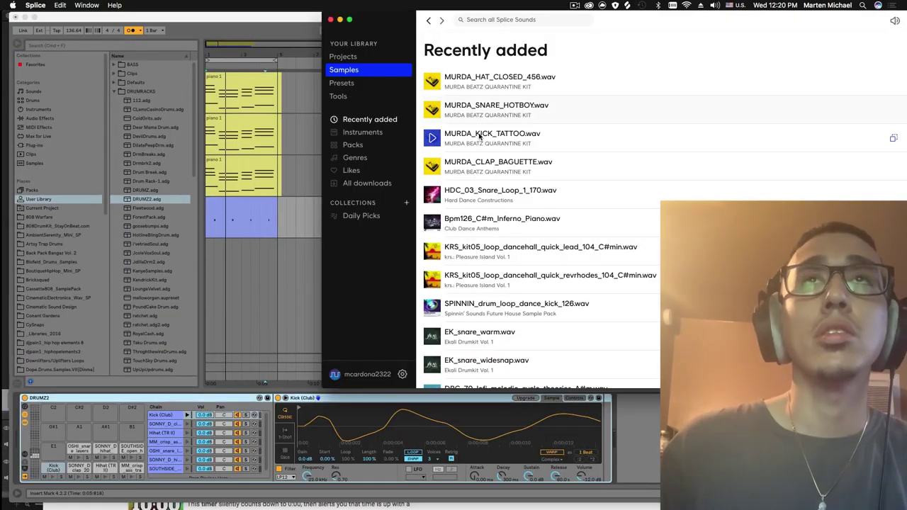
mouse_move(473, 108)
mouse_down()
mouse_move(241, 322)
mouse_move(87, 438)
mouse_move(85, 459)
mouse_up()
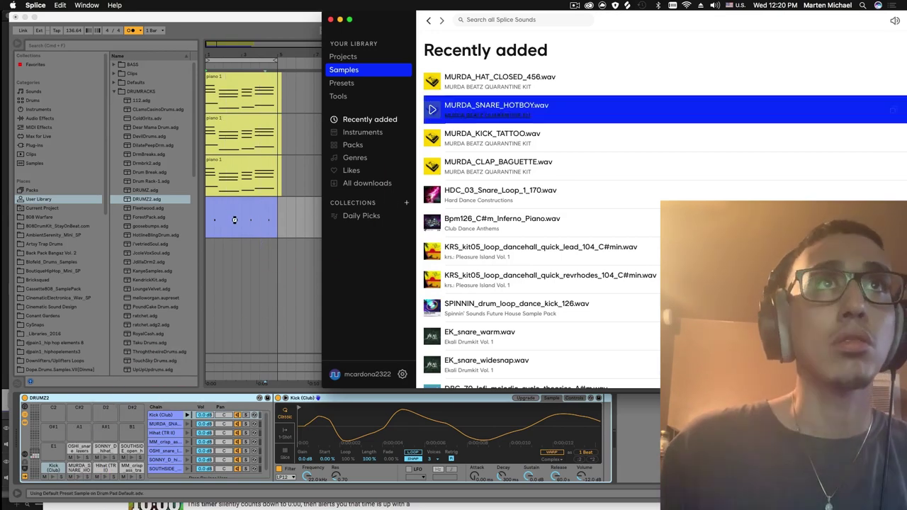
Step: Add a kick note at the start of the drum clip
click(236, 209)
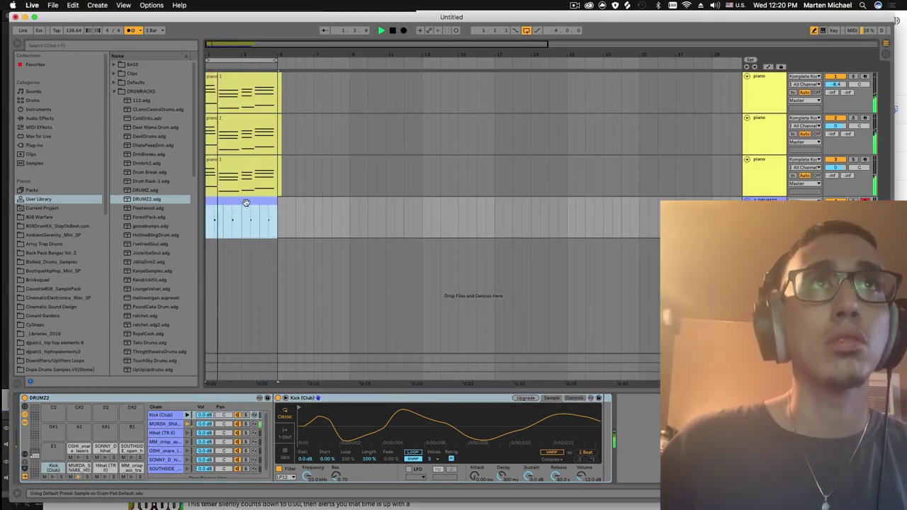
double_click(245, 203)
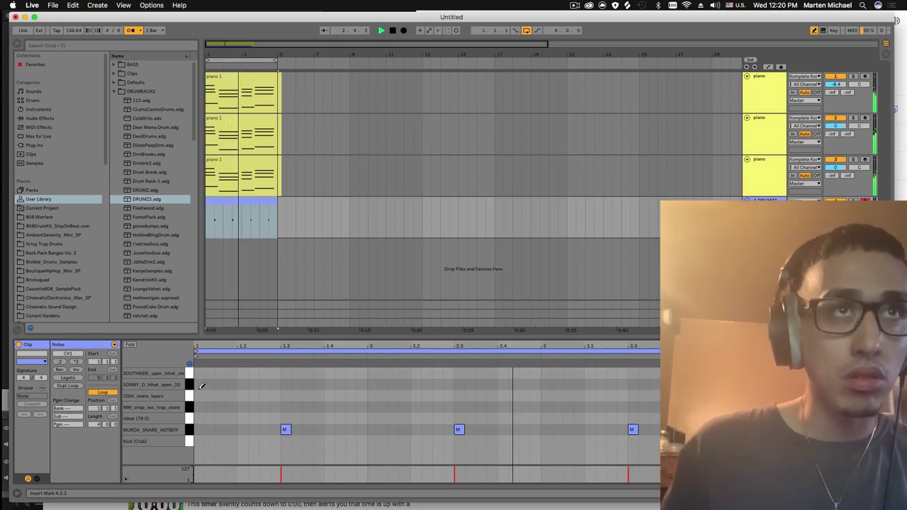
double_click(199, 441)
key(space)
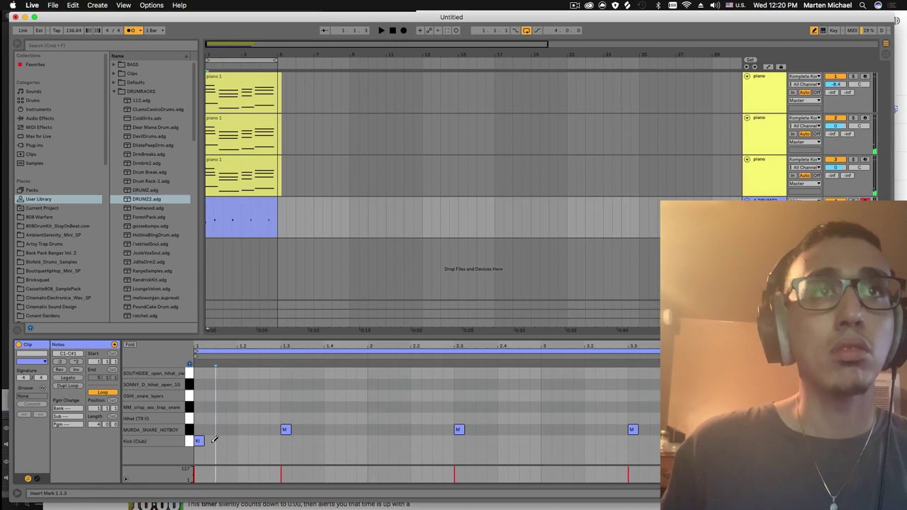
Step: Preview MURDA_KICK_TATTOO in Splice and load it onto the kick pad, replacing Kick (Club)
click(777, 199)
key(super+Tab)
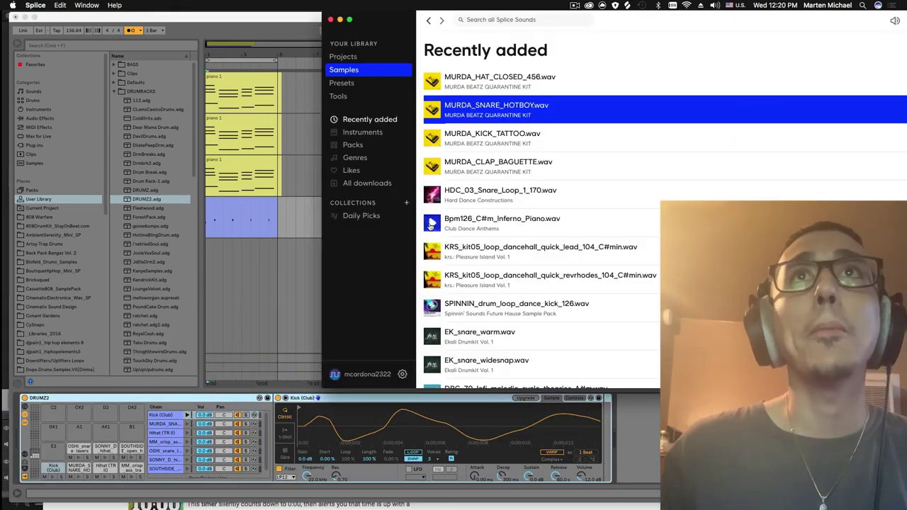
click(432, 139)
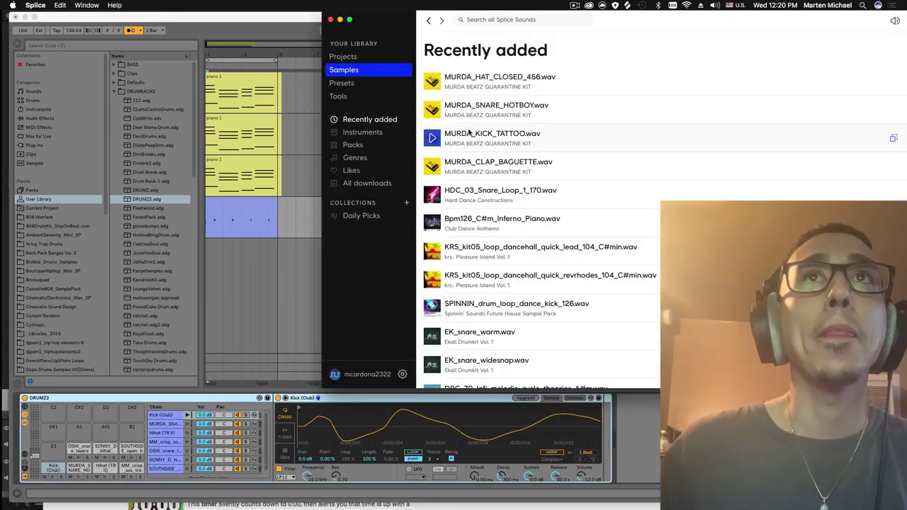
mouse_move(469, 133)
mouse_down()
mouse_move(71, 350)
mouse_move(71, 446)
mouse_move(53, 469)
mouse_up()
Step: Program MURDA_KICK_TATTOO kicks at 1.4, 2.2 and 3.1, nudging one slightly later
click(259, 202)
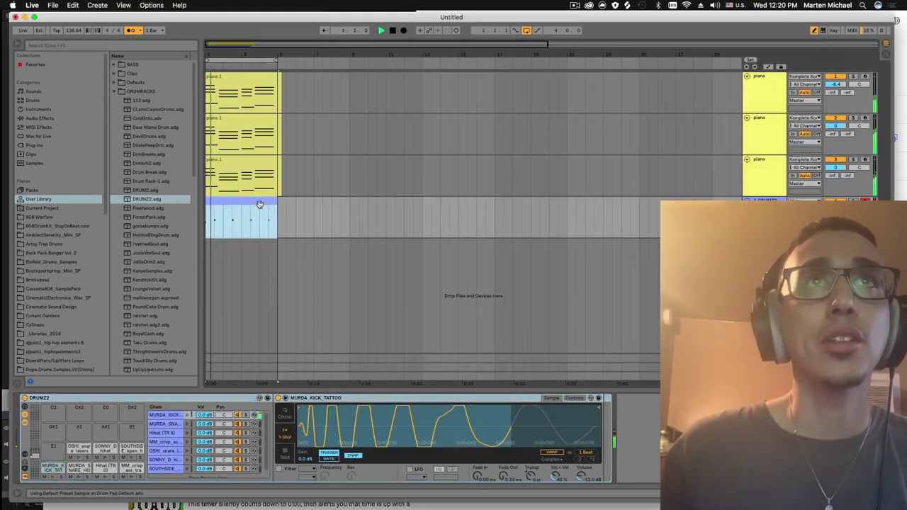
double_click(259, 204)
double_click(328, 440)
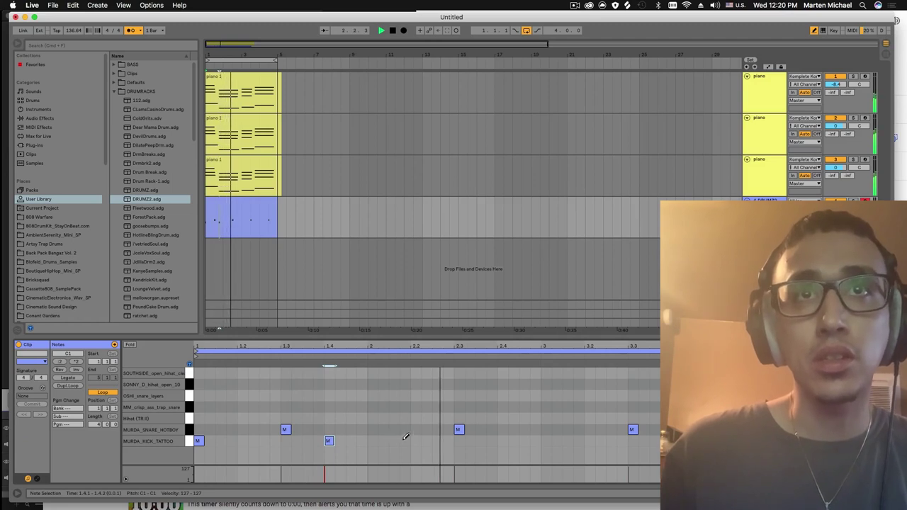
double_click(403, 440)
double_click(545, 441)
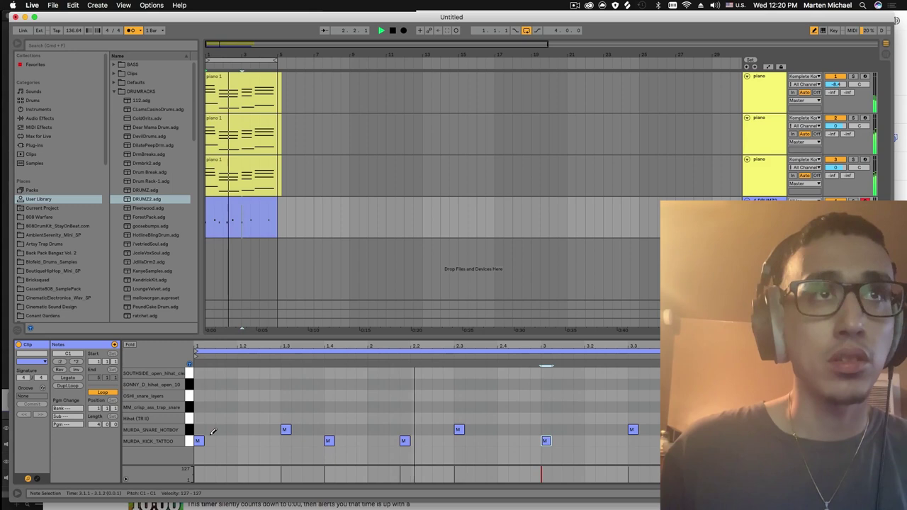
drag(404, 440, 415, 441)
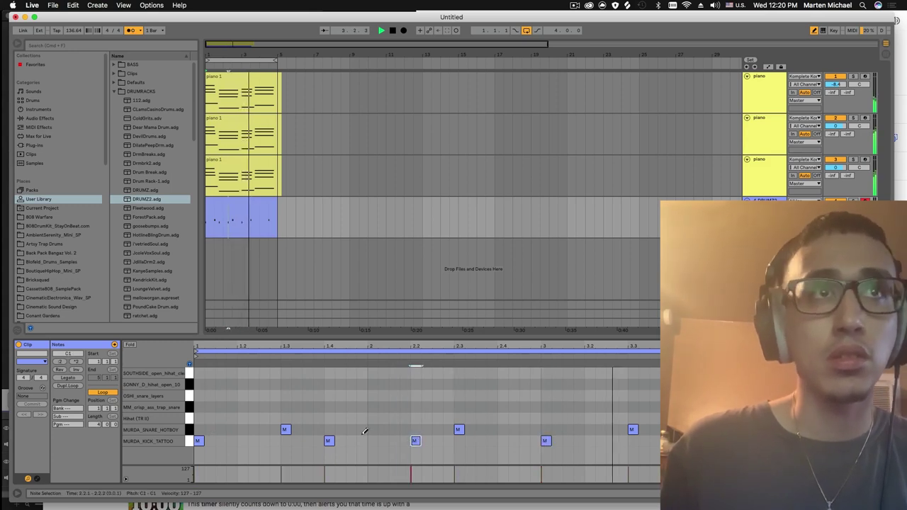
Step: Try drawing and filling runs of hi-hat notes on the Hihat row, then undo the fill
drag(201, 418, 420, 418)
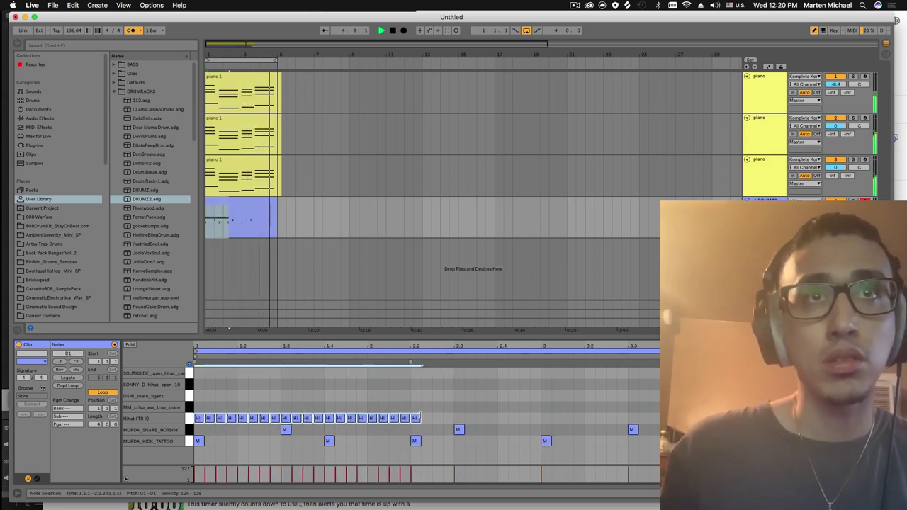
key(Delete)
key(space)
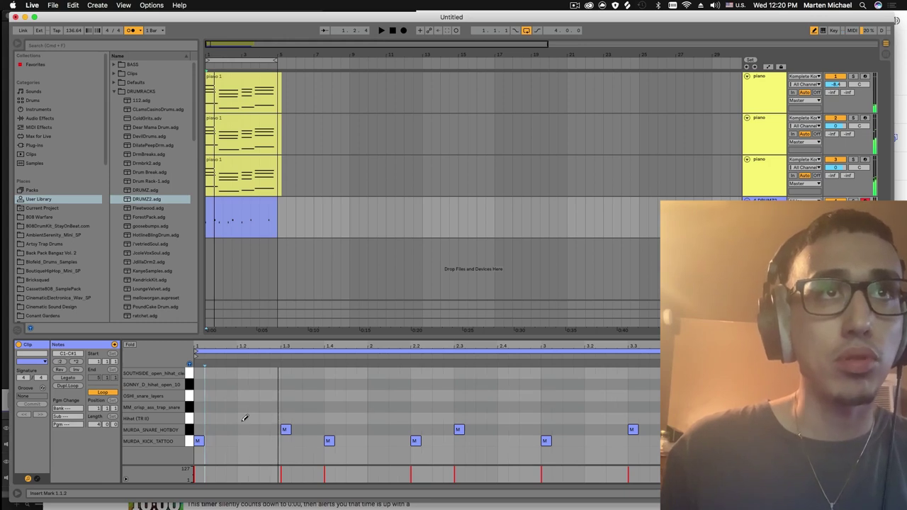
drag(199, 418, 366, 418)
key(Delete)
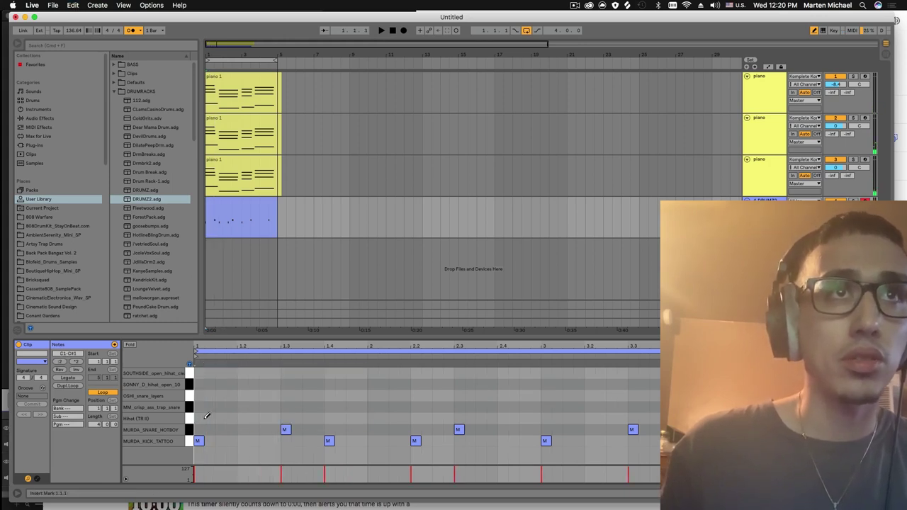
key(super+v)
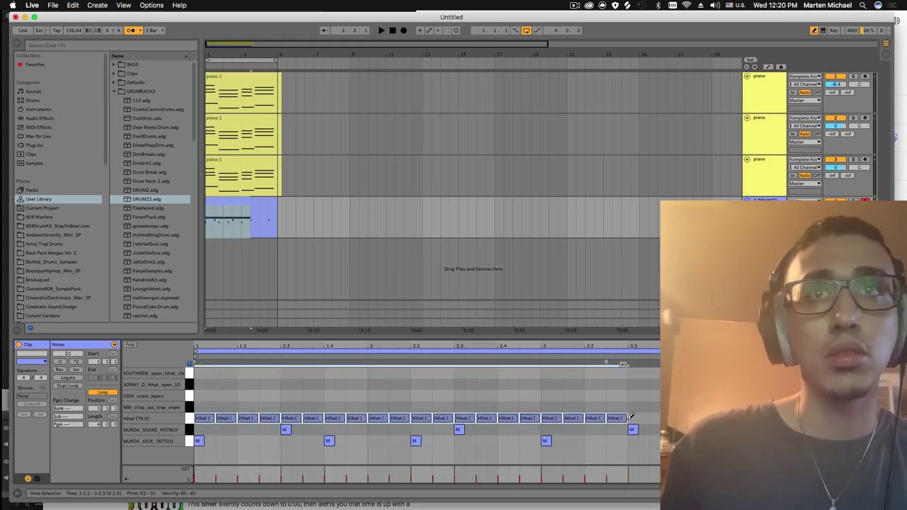
key(space)
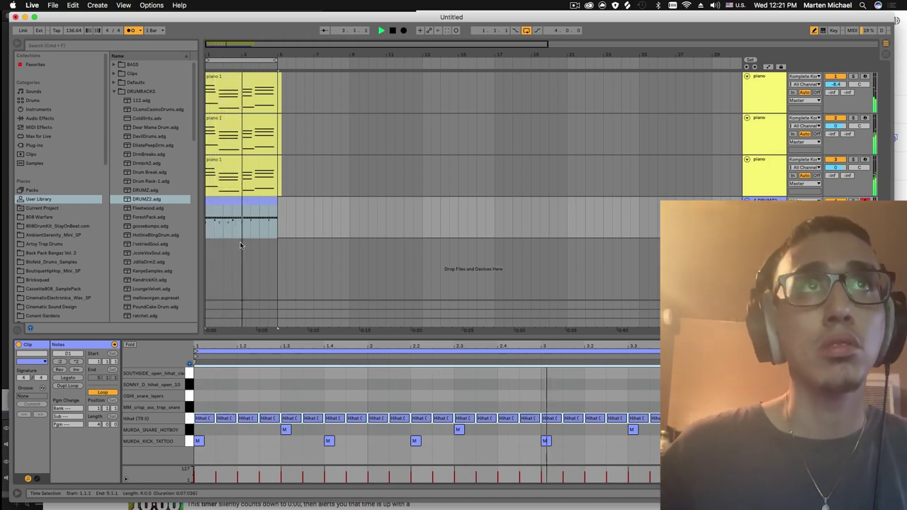
key(super+z)
Step: Repeat one short hi-hat note across the lane and add quick rolls at 1.2.3 and 1.4.3
double_click(203, 418)
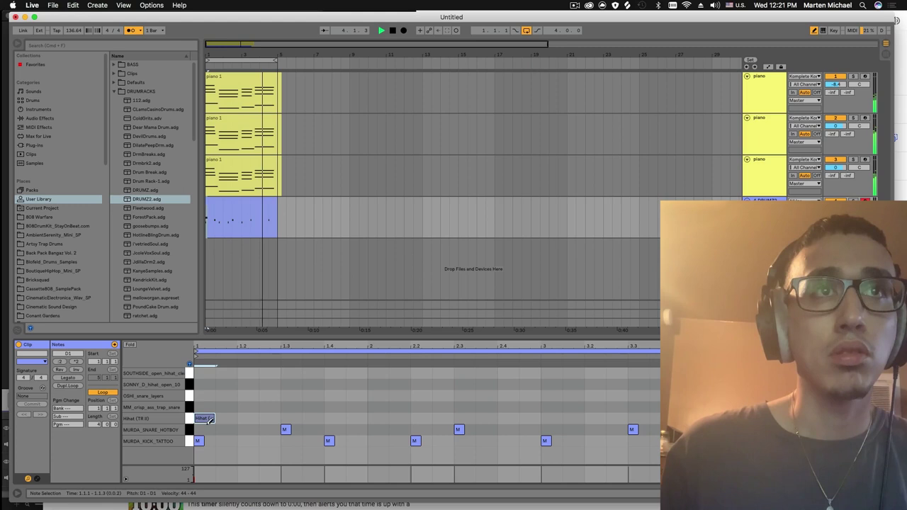
key(super+v)
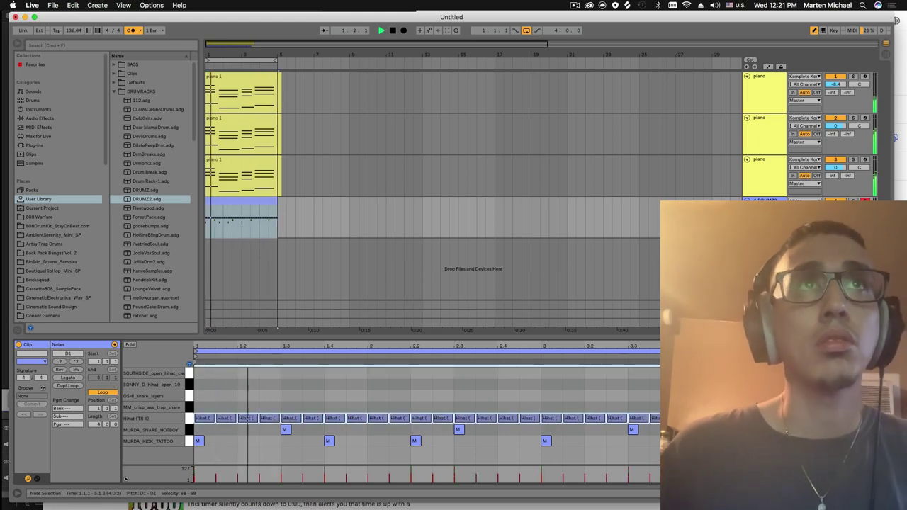
click(263, 418)
key(super+v)
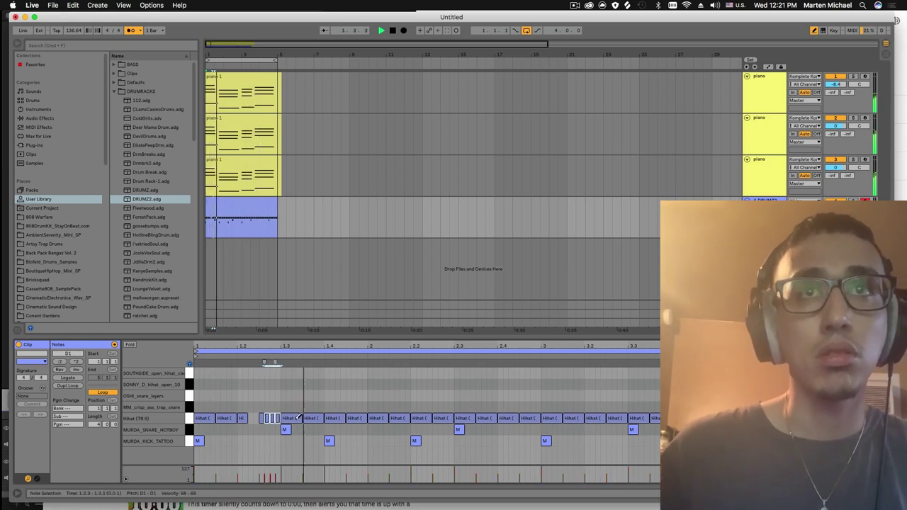
key(space)
click(352, 417)
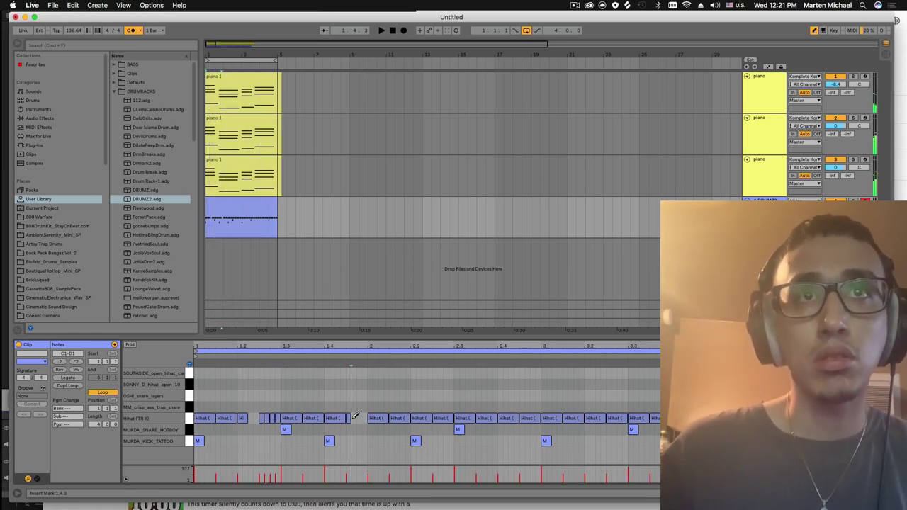
key(space)
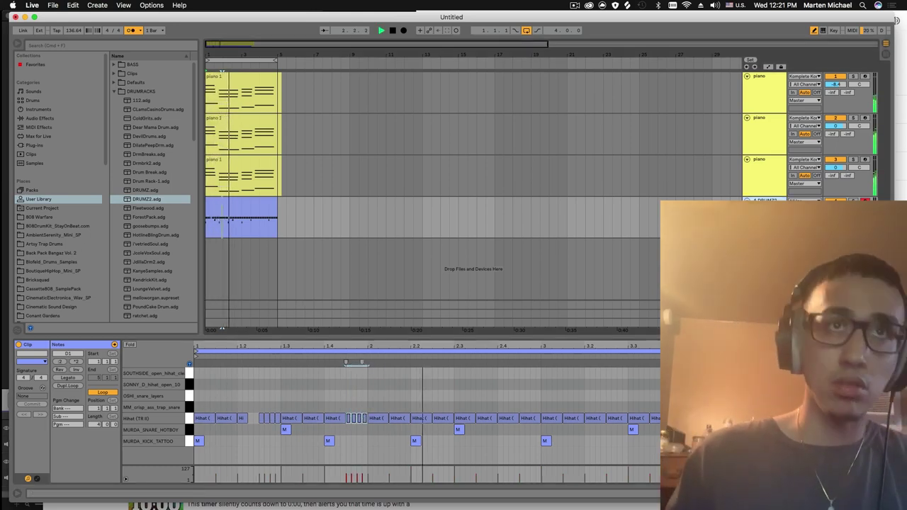
Step: Stop playback and open the drum clip's notes for editing
key(space)
click(480, 413)
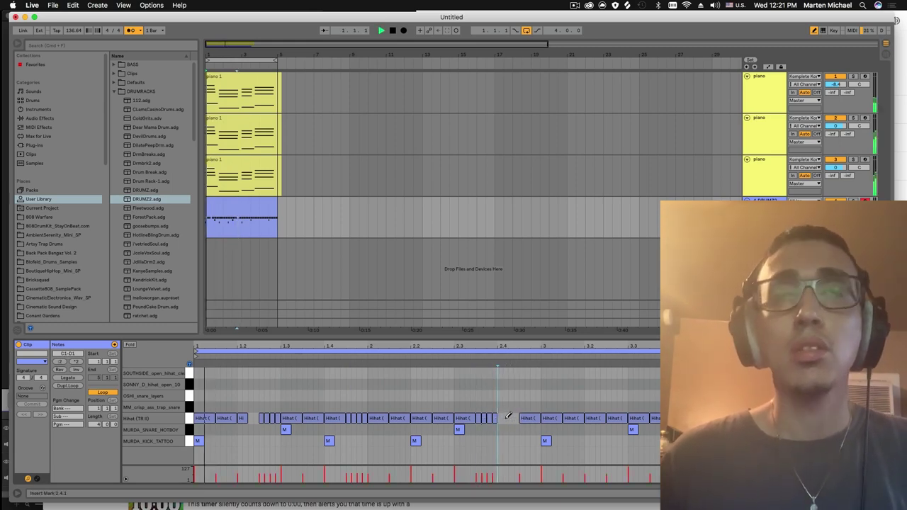
key(super+Tab)
key(super+Tab)
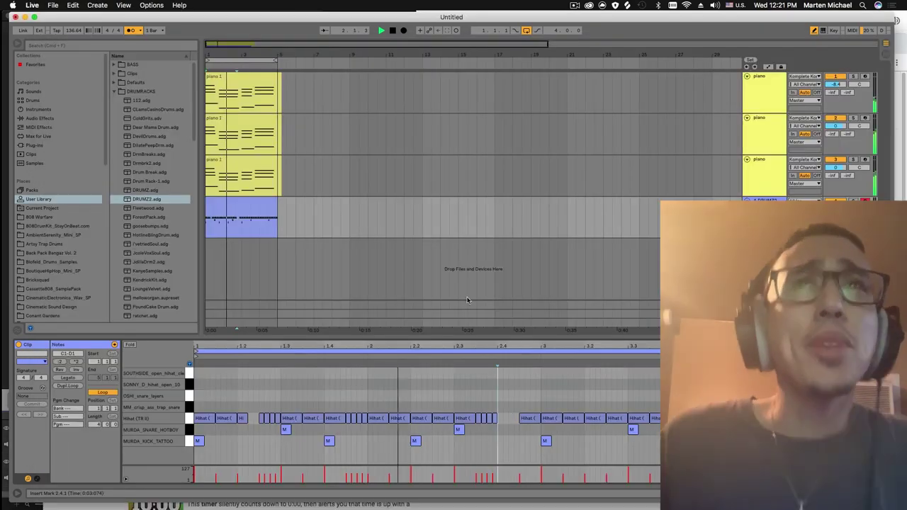
click(501, 274)
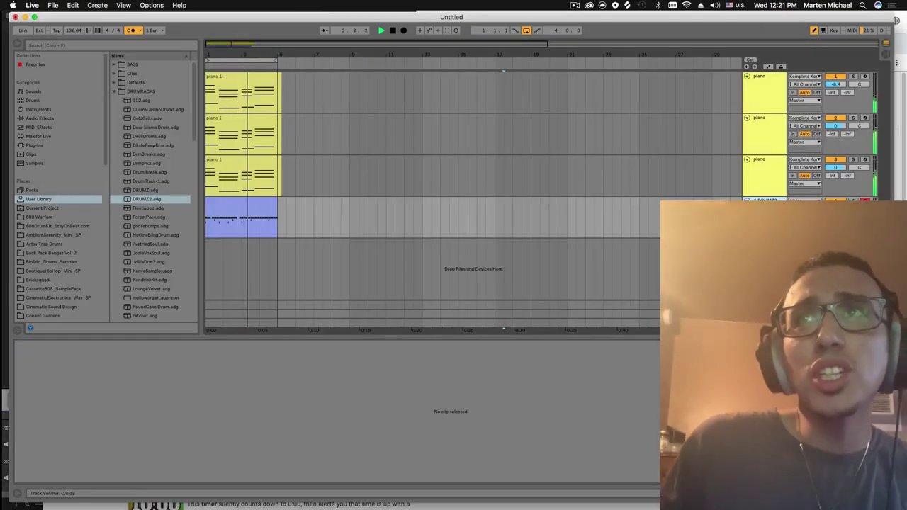
key(shift+Tab)
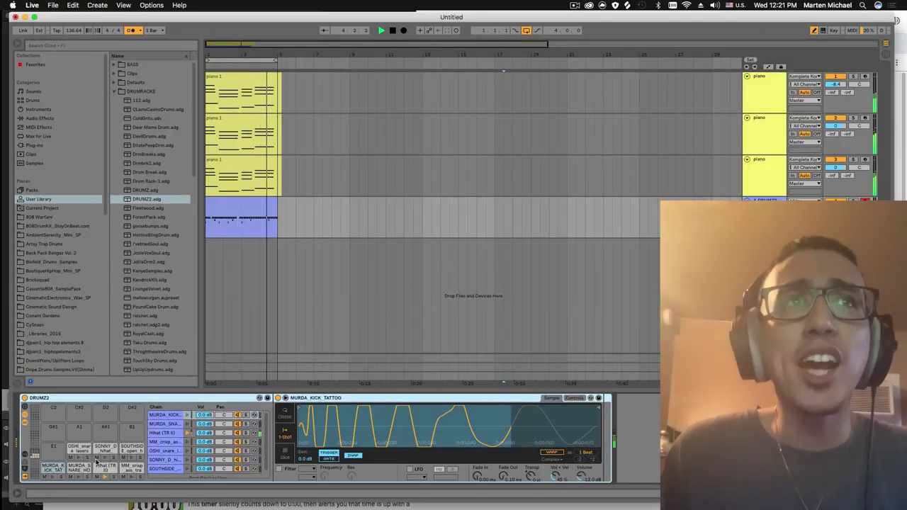
click(230, 201)
double_click(230, 200)
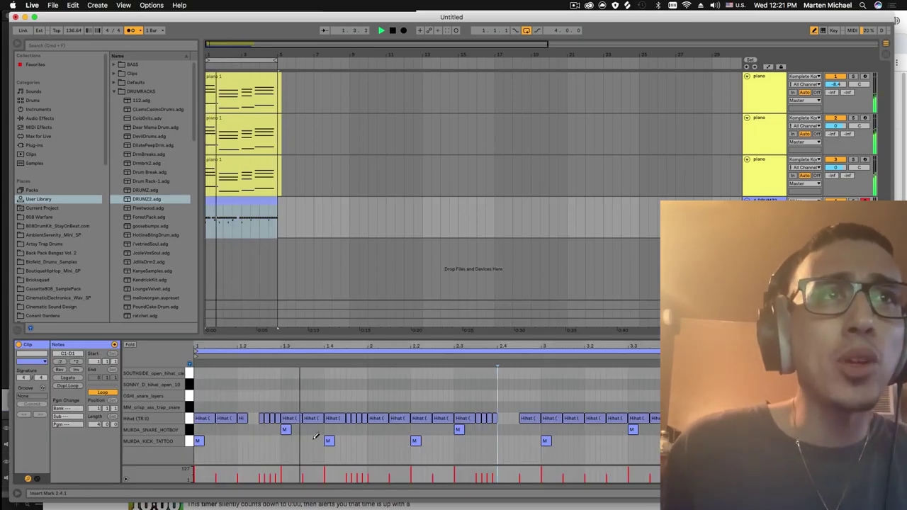
Step: Add snare hits on the MM_crisp row at 1.3.1, 2.3.1 and 4.3.1
click(284, 406)
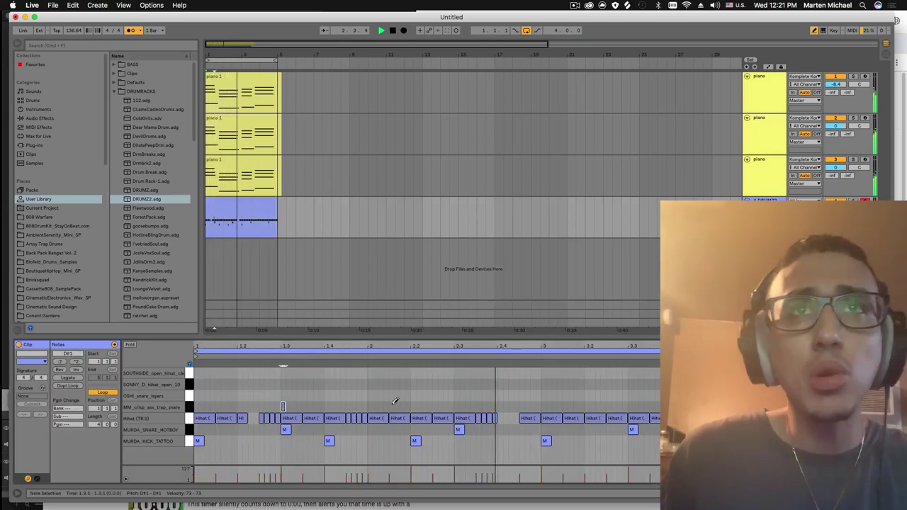
click(457, 406)
click(451, 405)
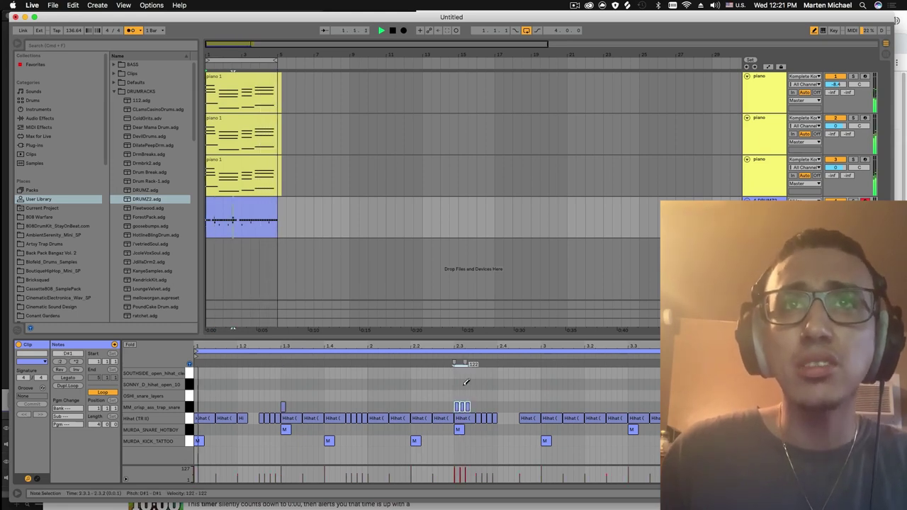
click(453, 406)
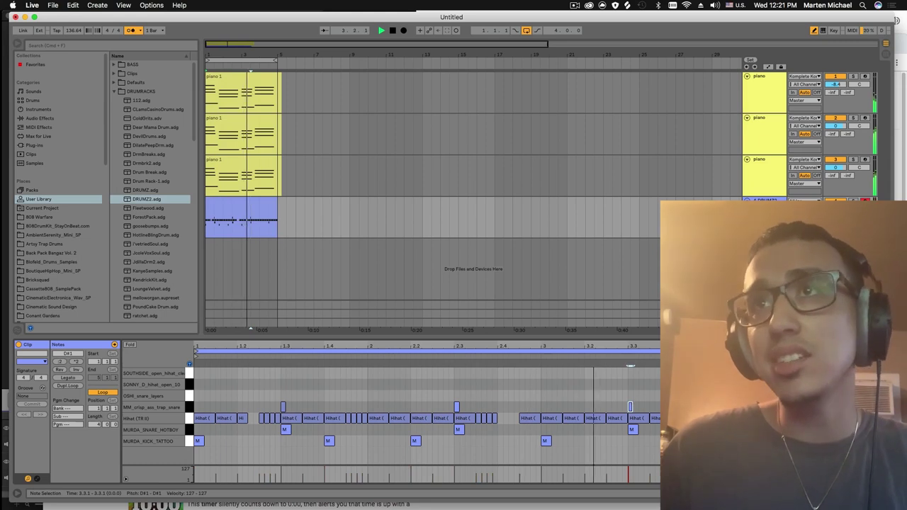
click(630, 406)
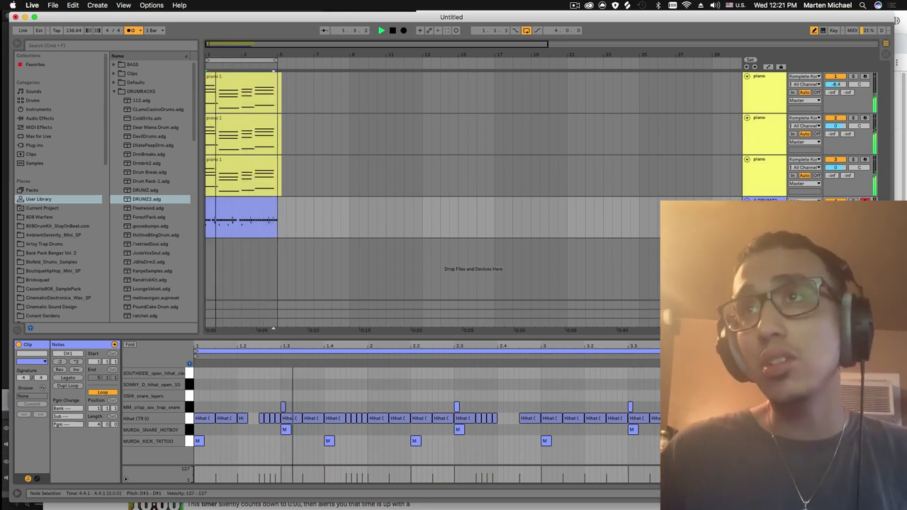
Step: Clear the note selection and insert a new empty MIDI track
key(super+a)
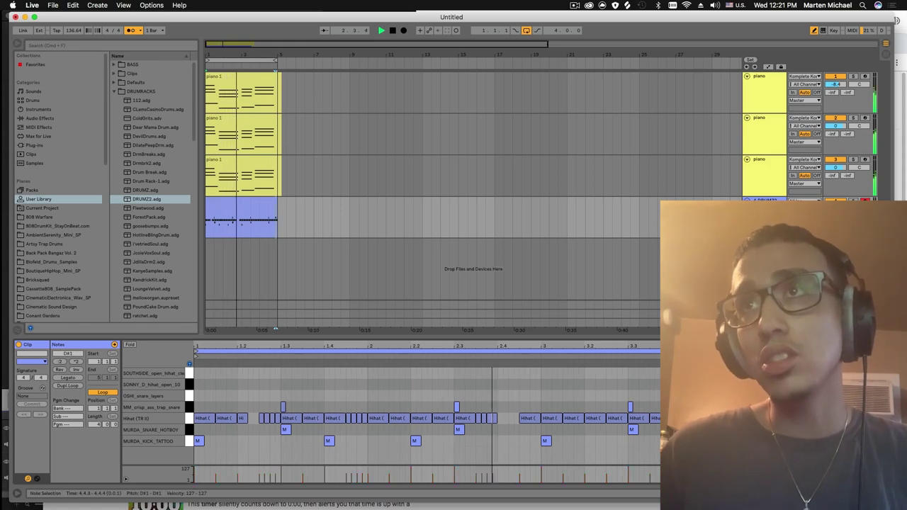
click(574, 268)
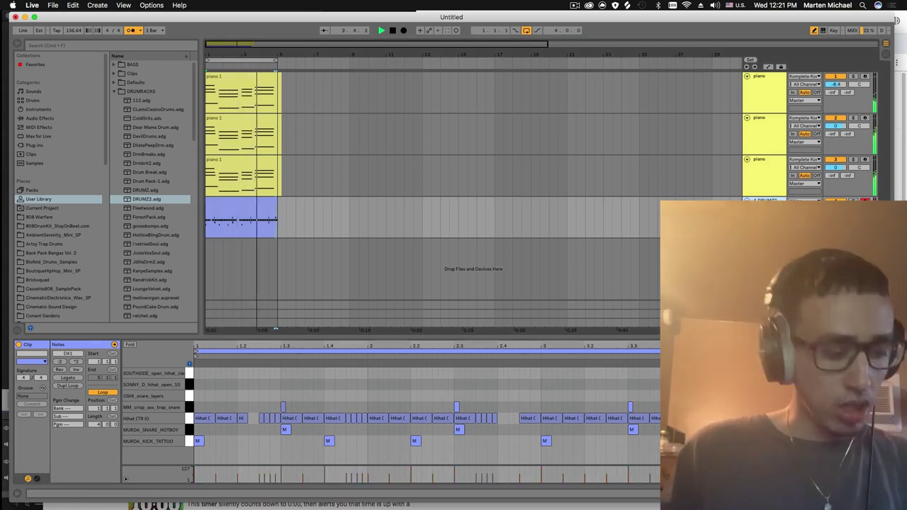
key(super+shift+t)
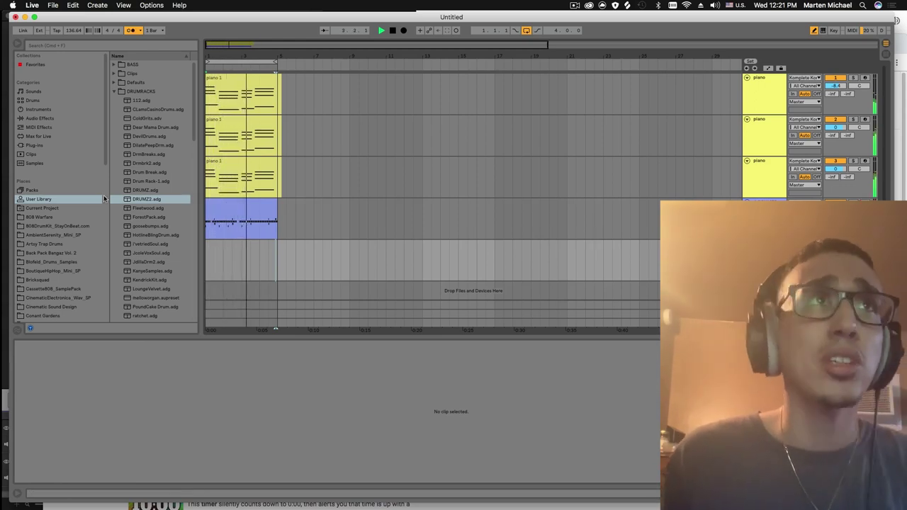
Step: Open the BASS presets folder in the User Library browser
click(34, 145)
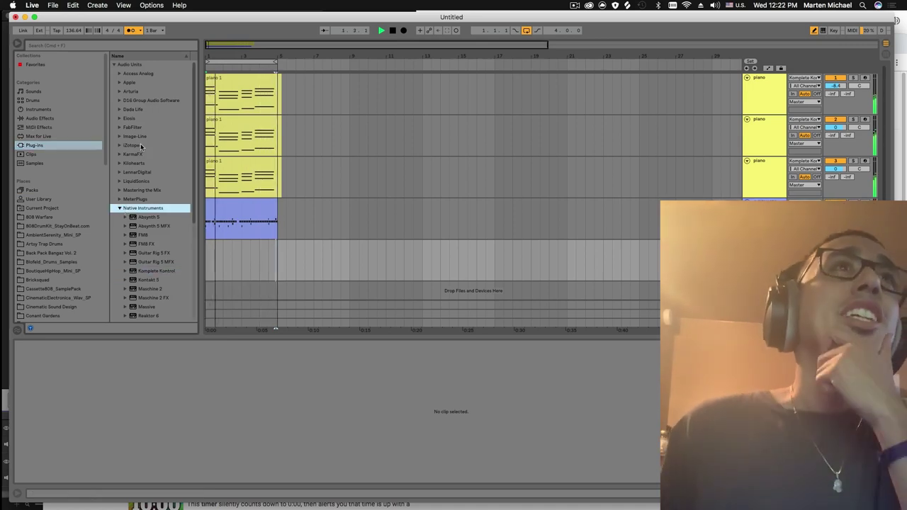
click(38, 109)
click(32, 190)
click(33, 199)
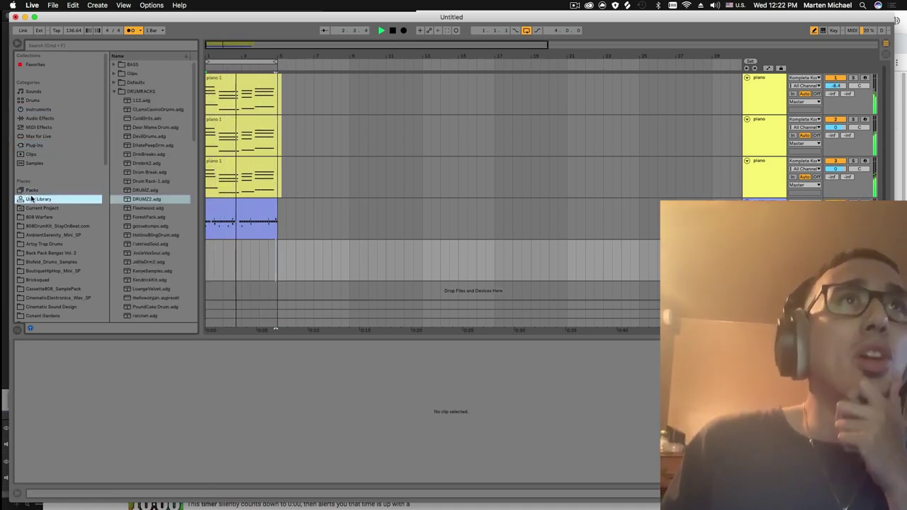
click(113, 65)
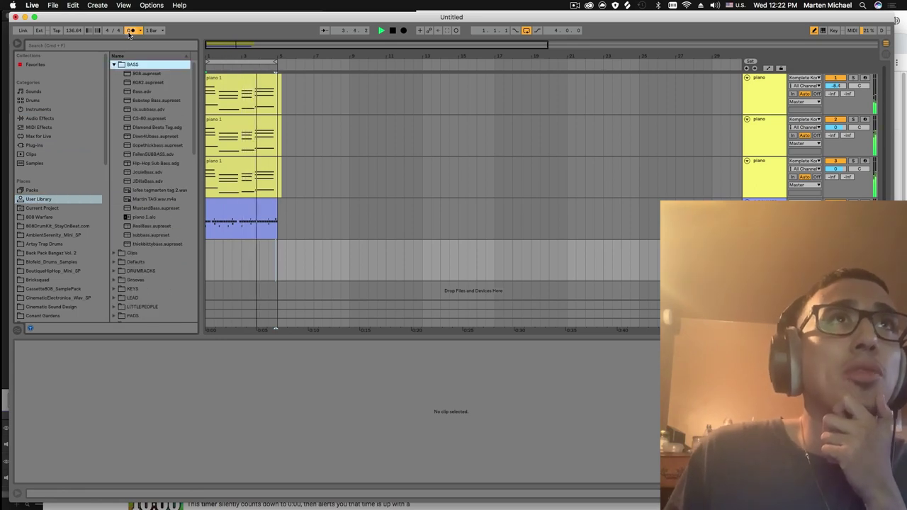
Step: Turn off the metronome and drop Hip-Hop Sub Bass into a new track
click(129, 32)
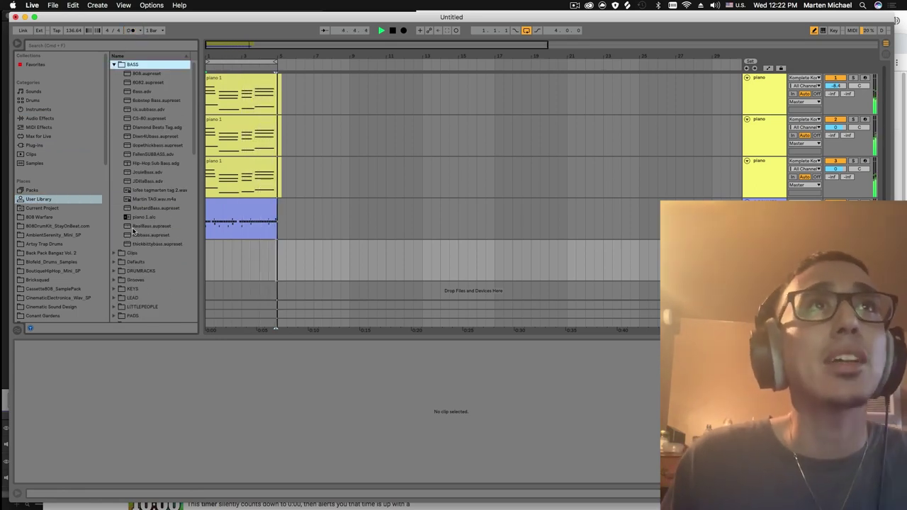
key(space)
click(160, 163)
drag(354, 269, 319, 248)
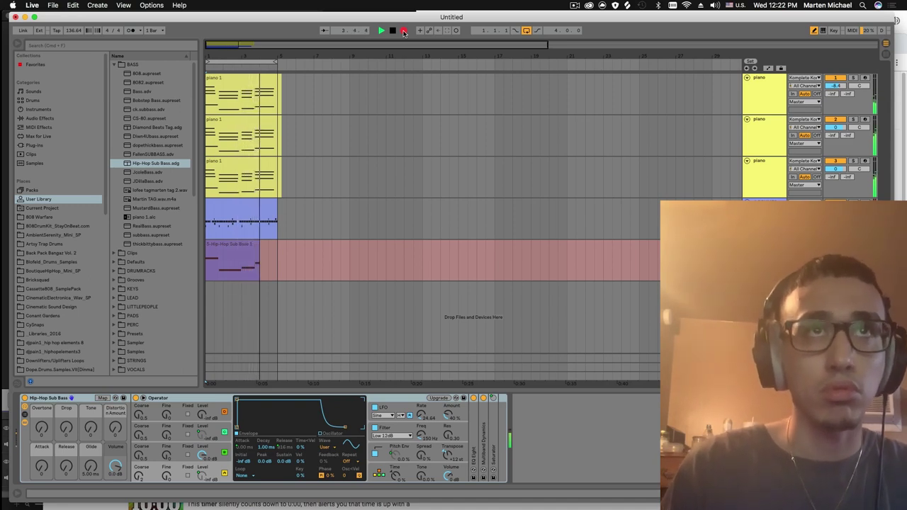
Step: Stop recording, duplicate the sub bass track, and load ANA 2 from the Local VST folder onto it
click(404, 30)
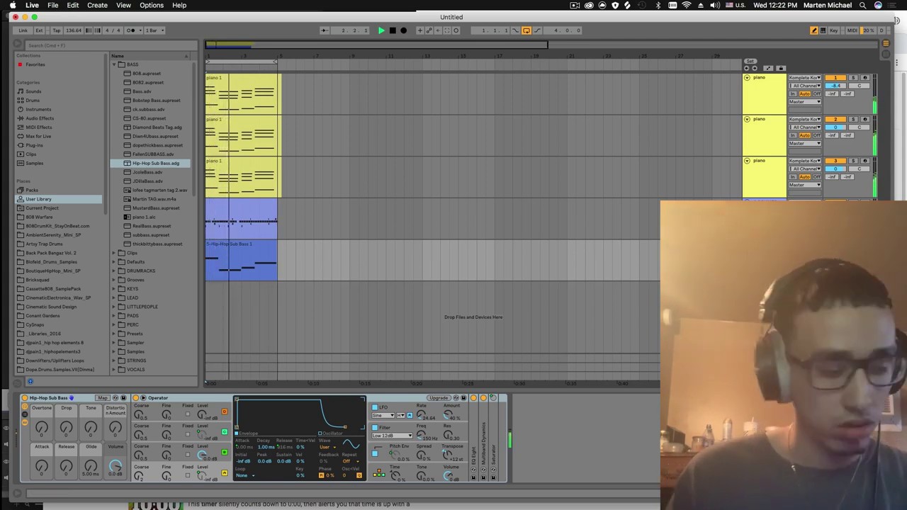
key(super+d)
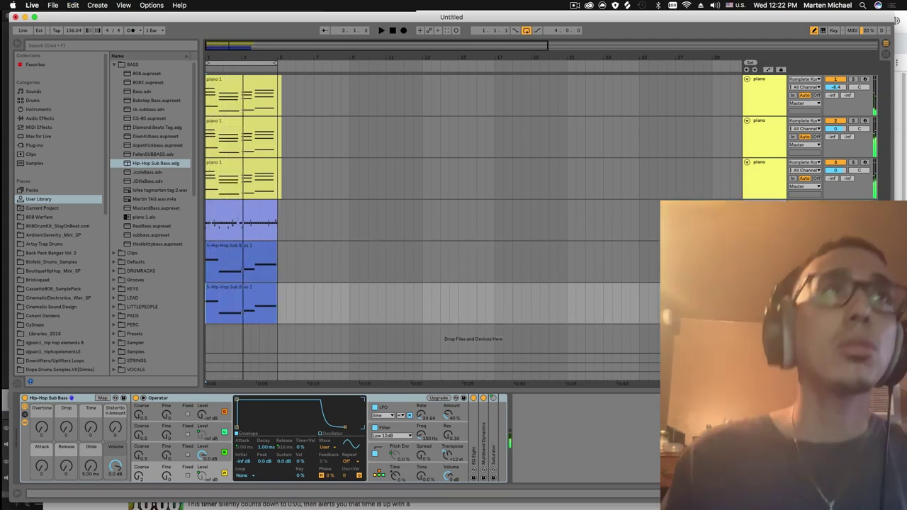
click(54, 145)
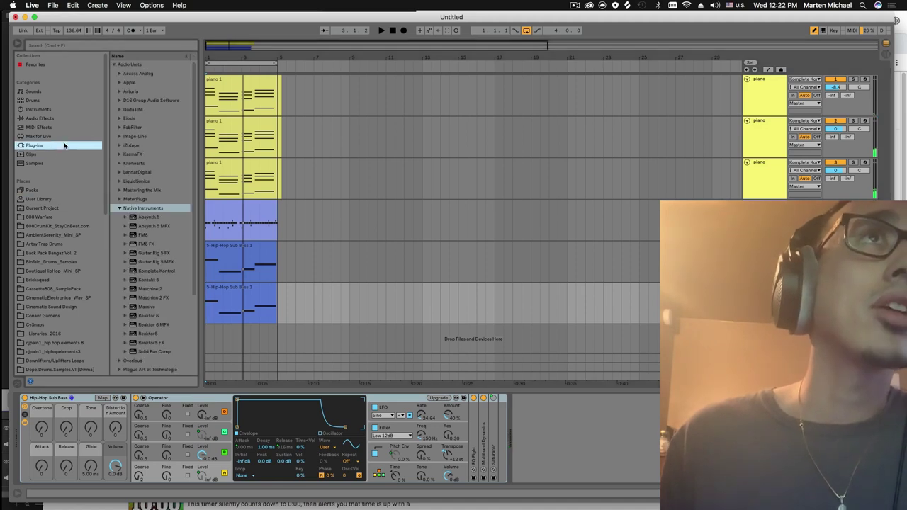
click(114, 65)
click(113, 73)
click(117, 82)
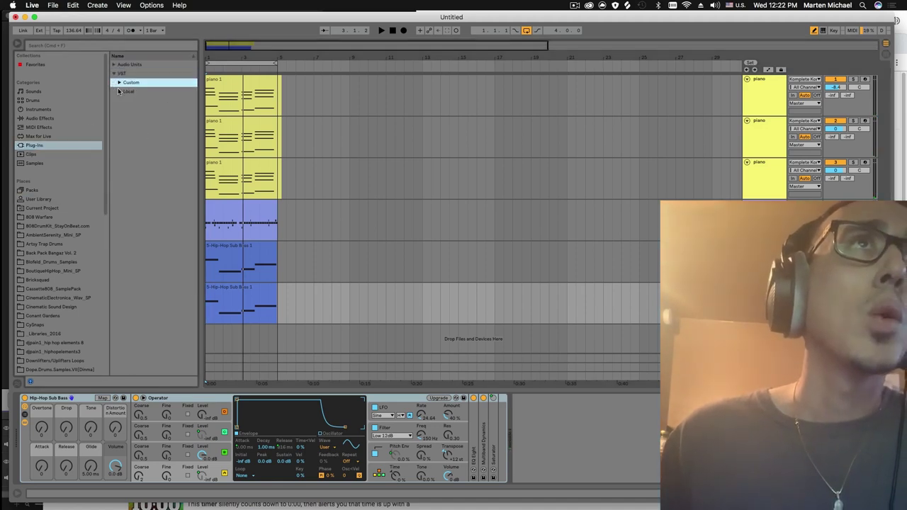
click(119, 92)
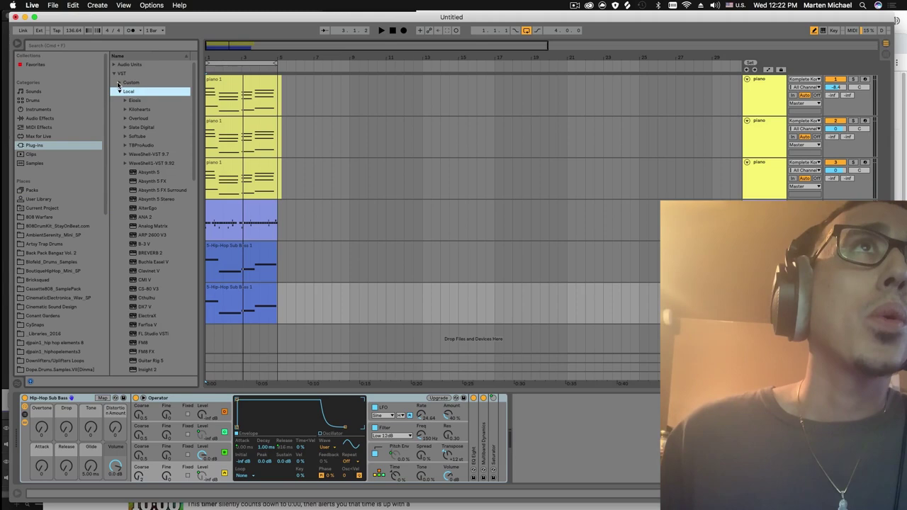
scroll(129, 147, down, 1)
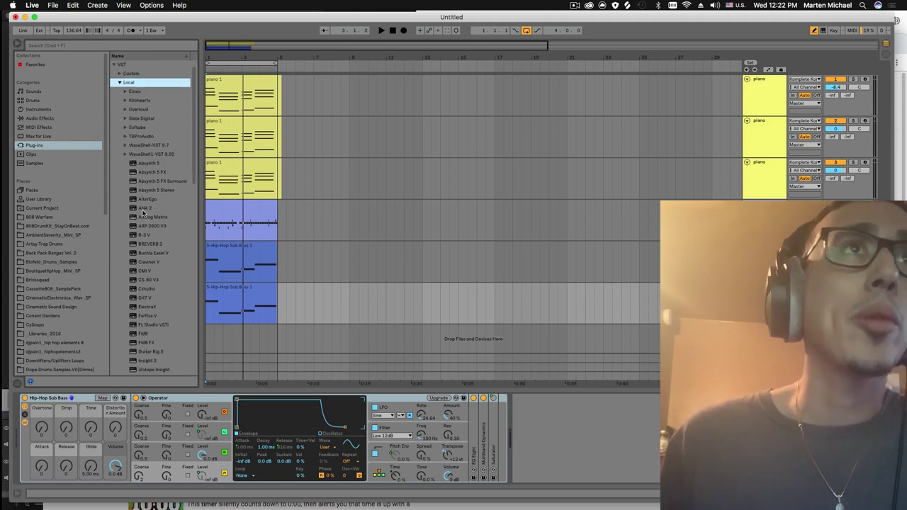
click(144, 209)
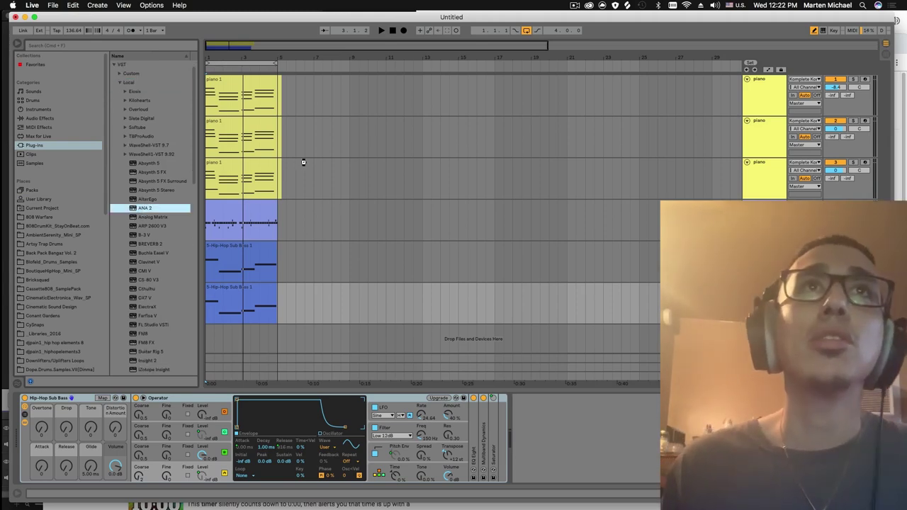
drag(303, 162, 304, 164)
Step: Load the Dragon preset from ANA 2's Bass > Hip Hop presets
click(344, 60)
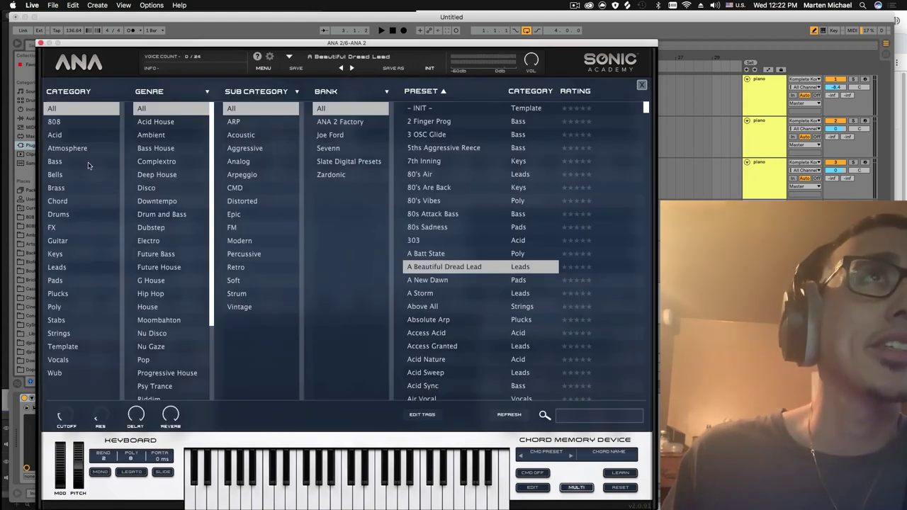
click(88, 162)
click(150, 292)
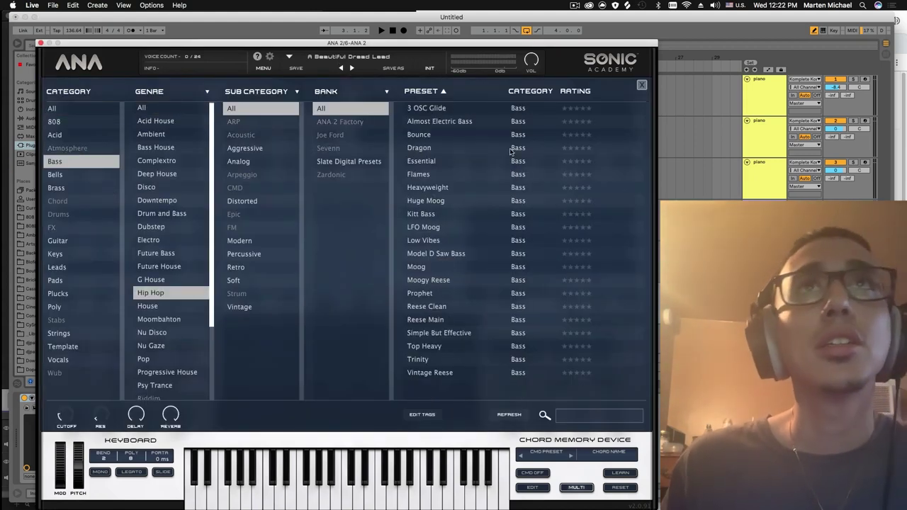
click(440, 147)
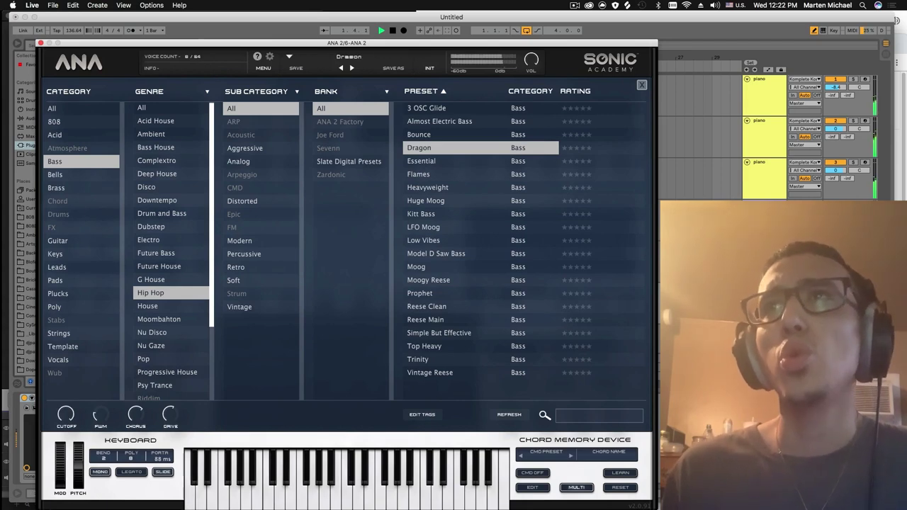
drag(600, 44, 578, 500)
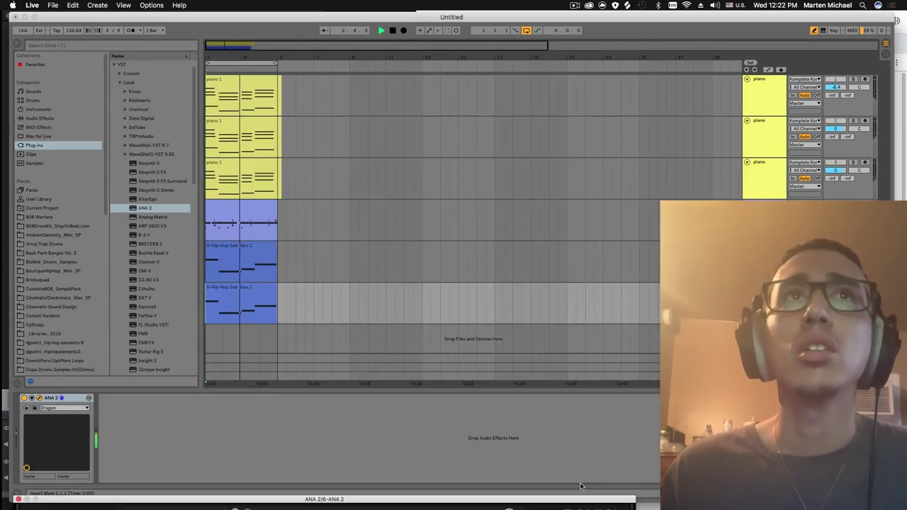
Step: In the duplicated bass clip, remove a stray B1 test note and transpose the notes down an octave
click(238, 289)
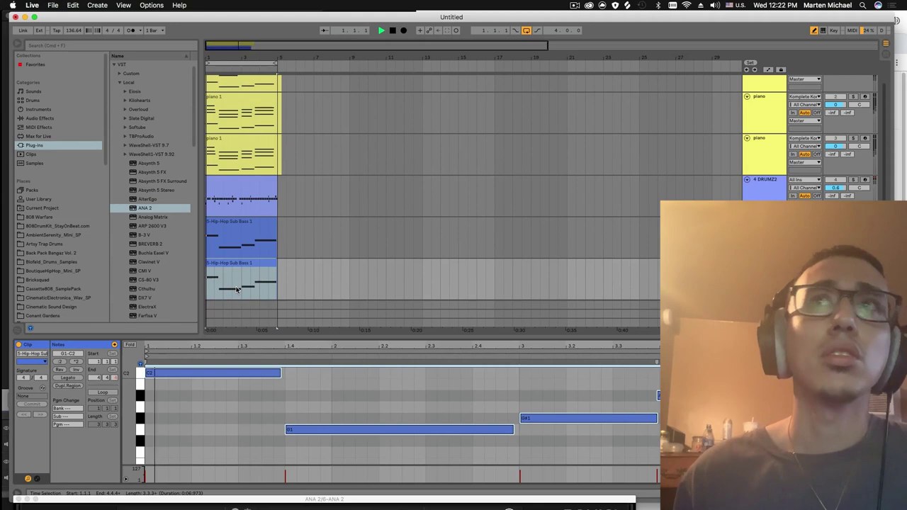
key(shift+Up)
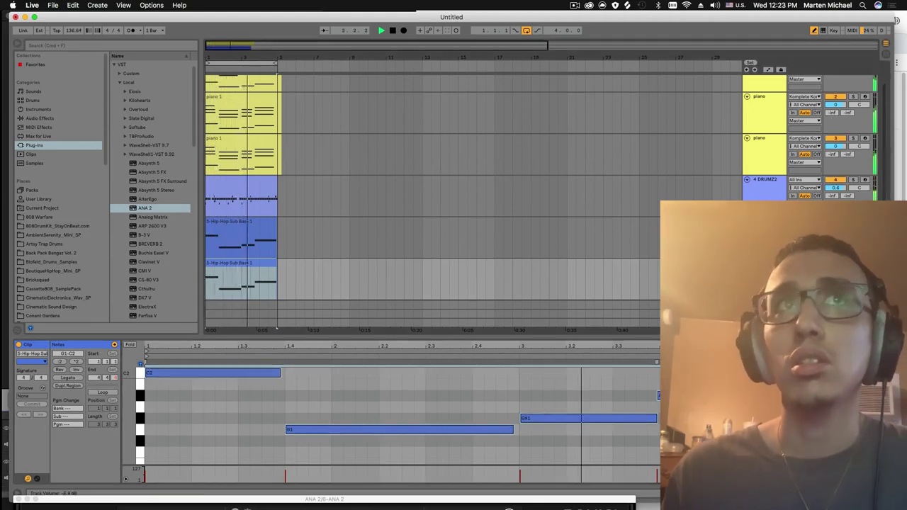
double_click(384, 384)
click(383, 383)
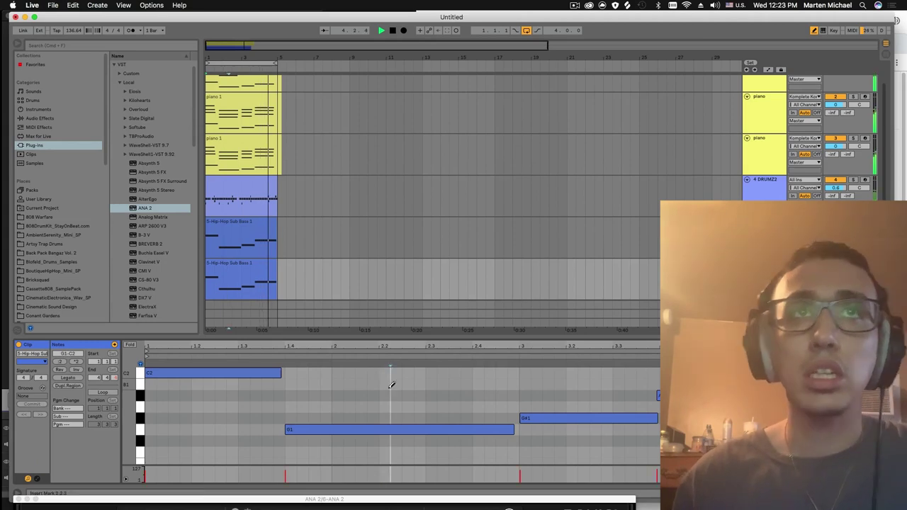
key(super+a)
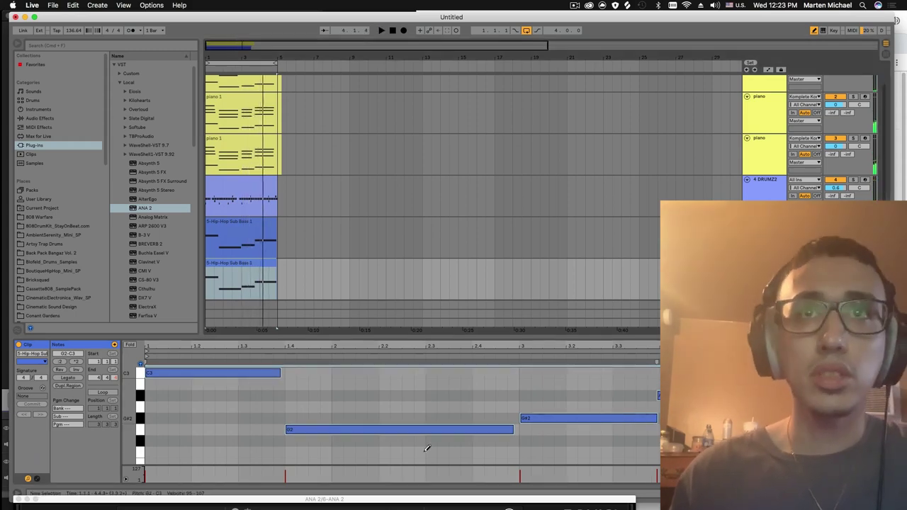
click(403, 411)
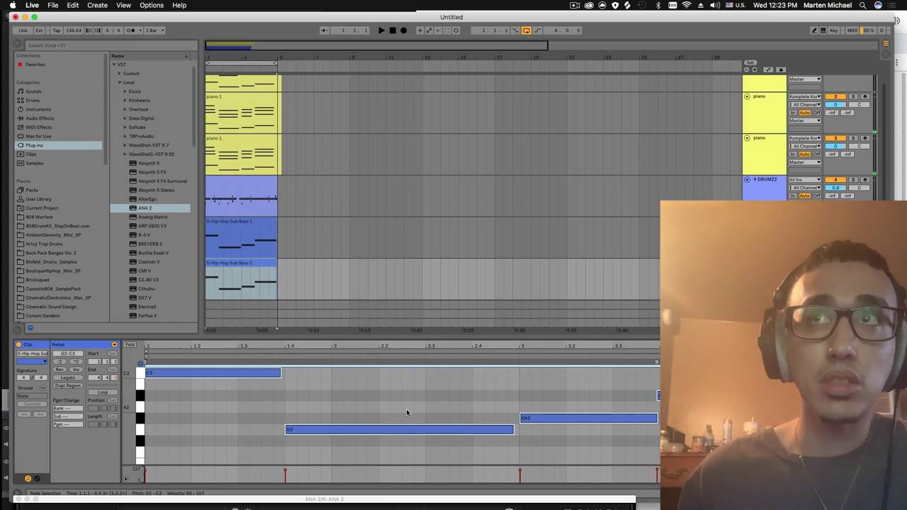
key(shift+Down)
Step: Audition Hip Hop bass presets in ANA 2 and load Reese Clean
key(shift+Tab)
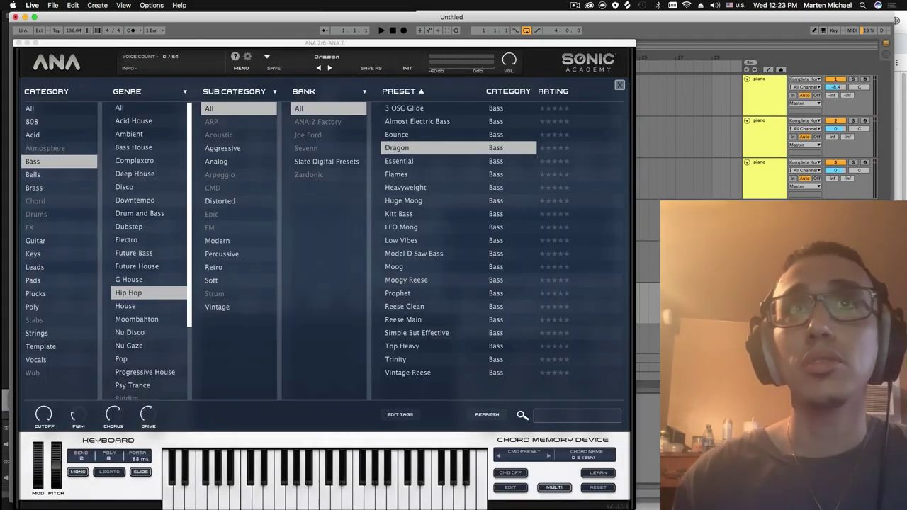
click(512, 281)
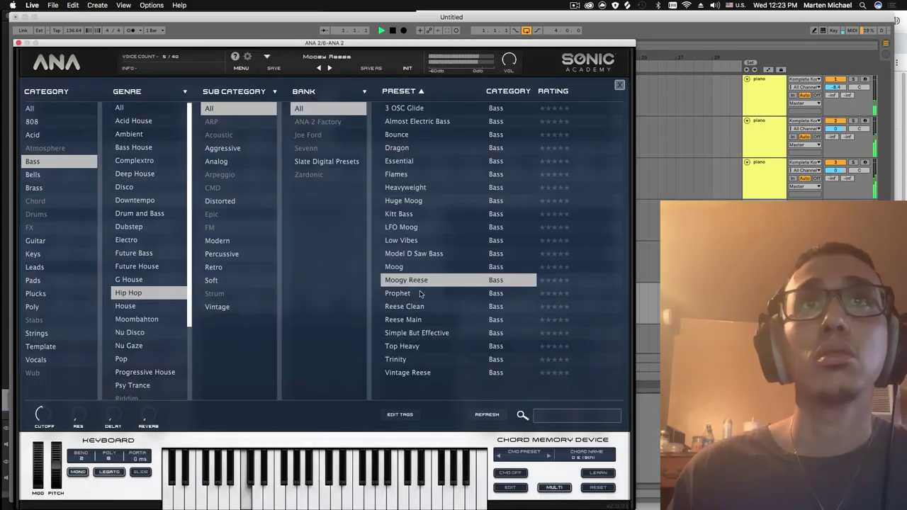
click(418, 293)
key(space)
click(409, 307)
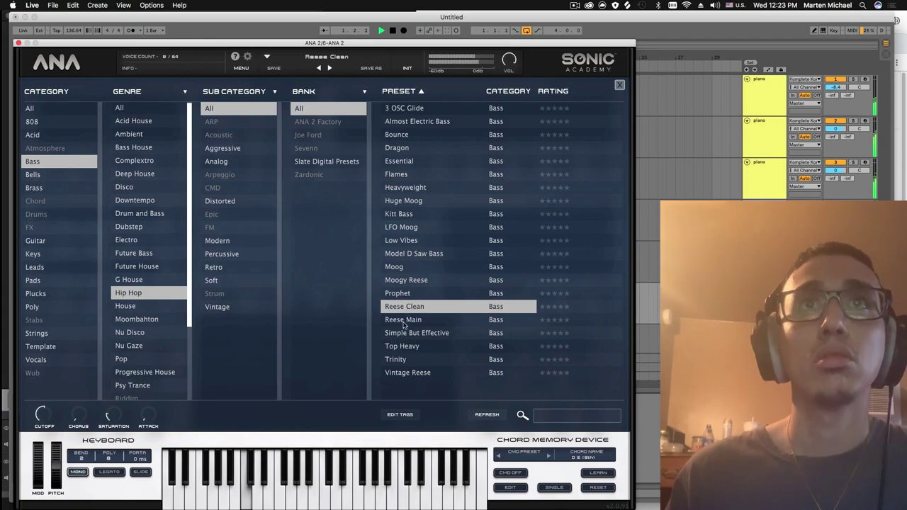
click(641, 106)
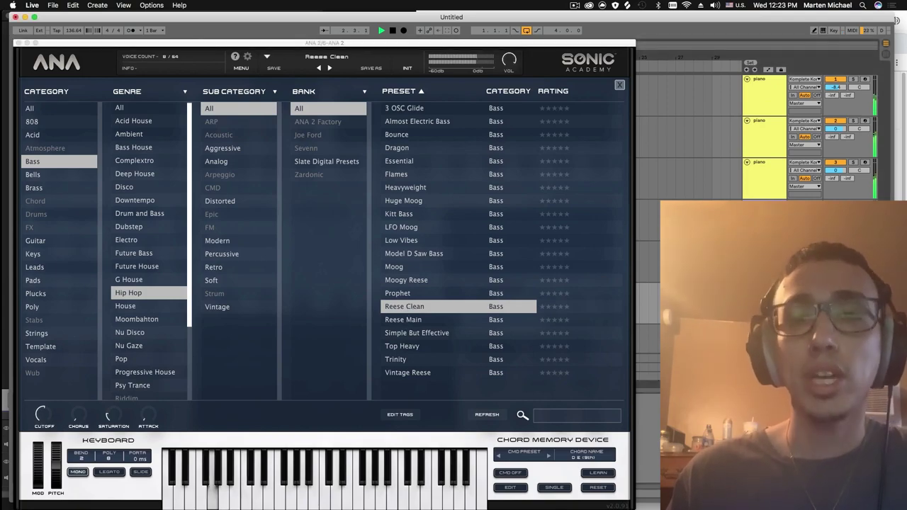
Step: Check the timer in Chrome, then close the ANA synth window
key(super+Tab)
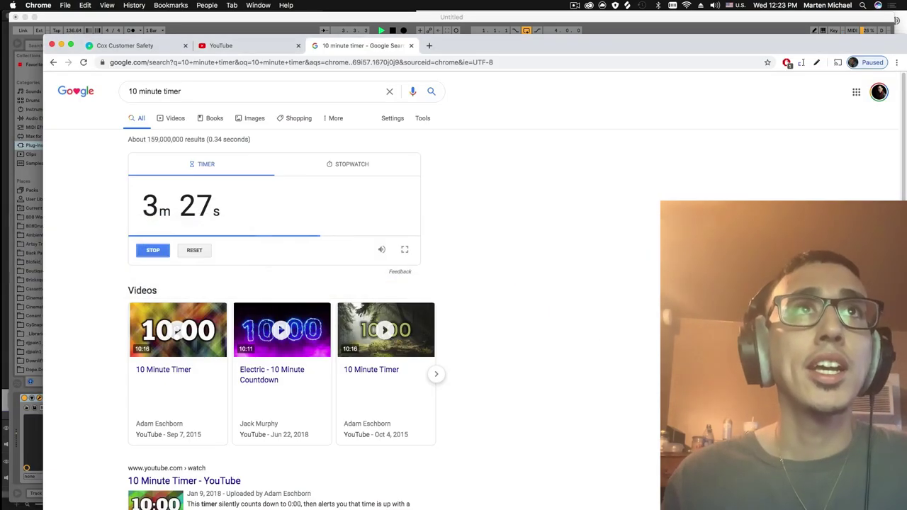
key(super+Tab)
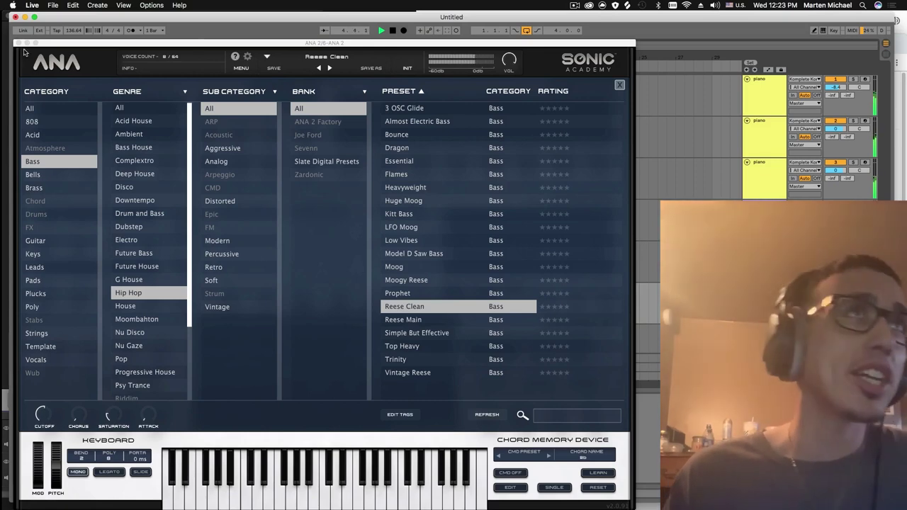
click(19, 49)
click(18, 43)
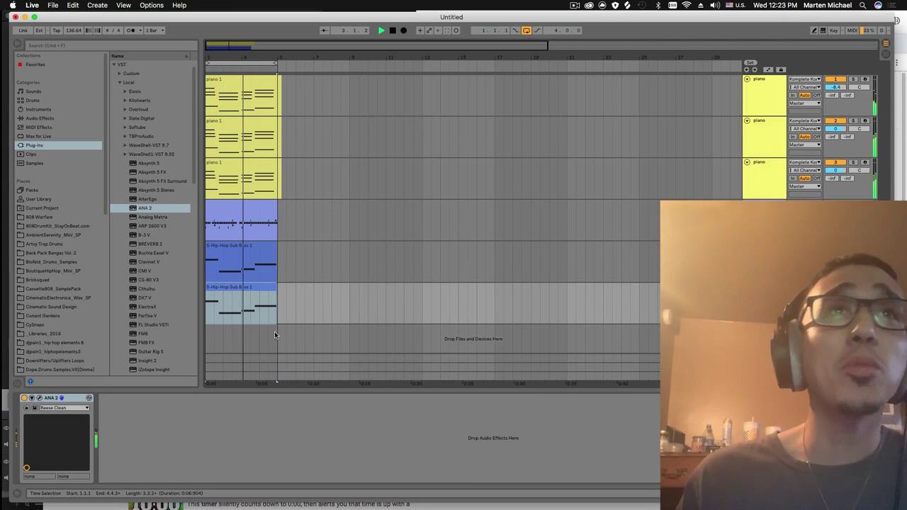
Step: Duplicate all clips into bars 5–9 and remove the first drum and bass clips
key(super+a)
key(super+d)
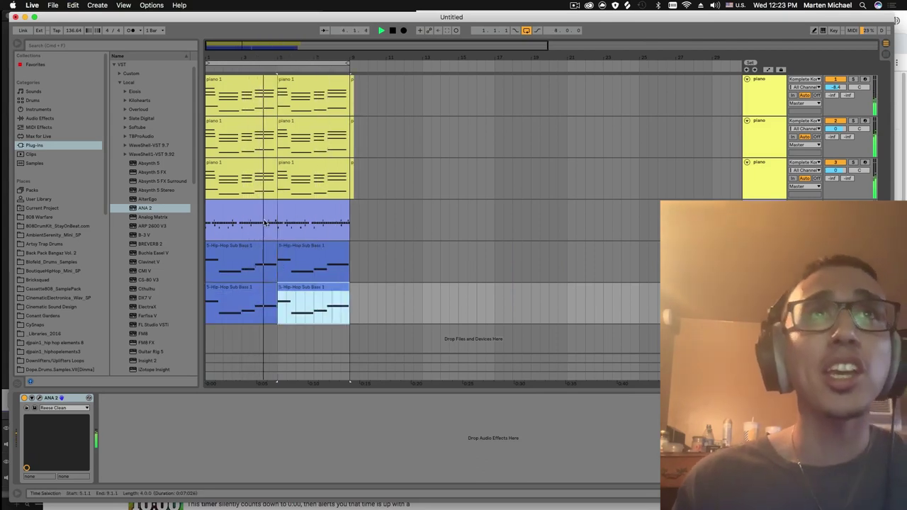
drag(268, 263, 262, 210)
key(Delete)
click(245, 289)
key(Return)
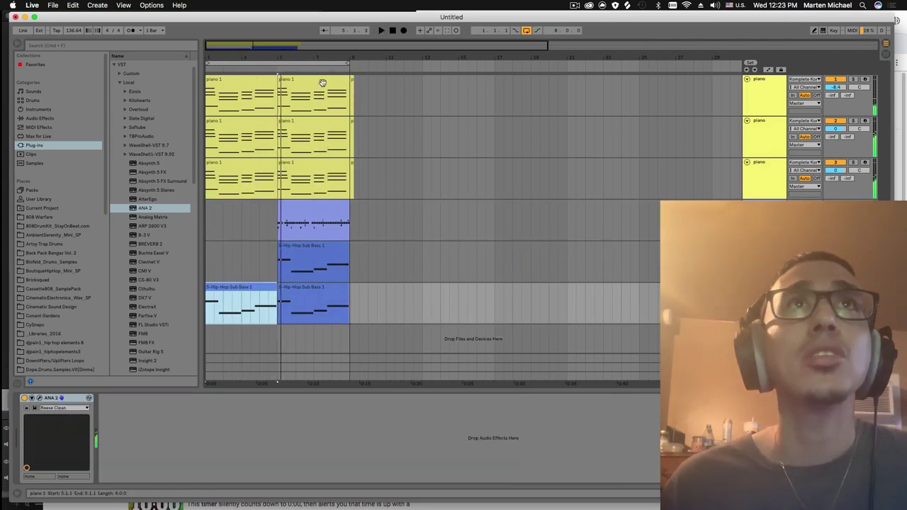
key(Delete)
Step: Extend the loop to bar 13, repeat sections into bars 9–13, and insert an empty MIDI track
click(291, 62)
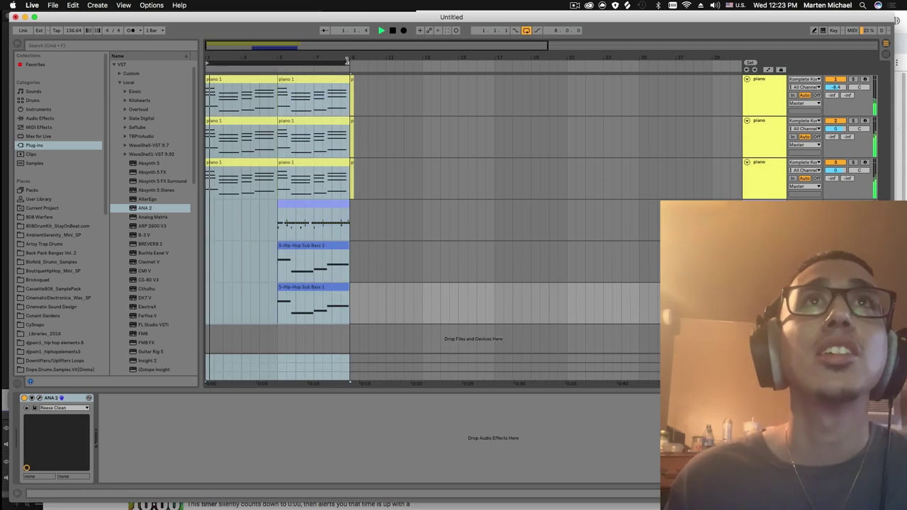
drag(347, 61, 423, 61)
drag(352, 182, 282, 71)
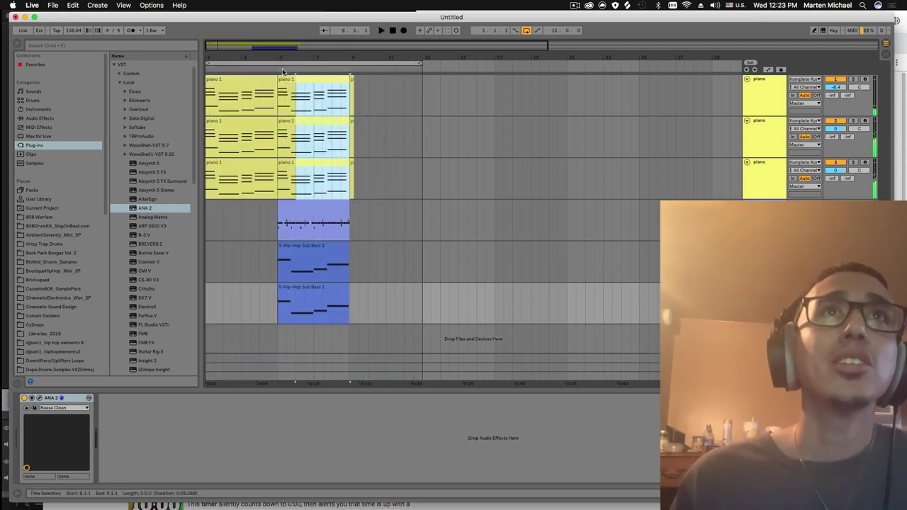
key(super+d)
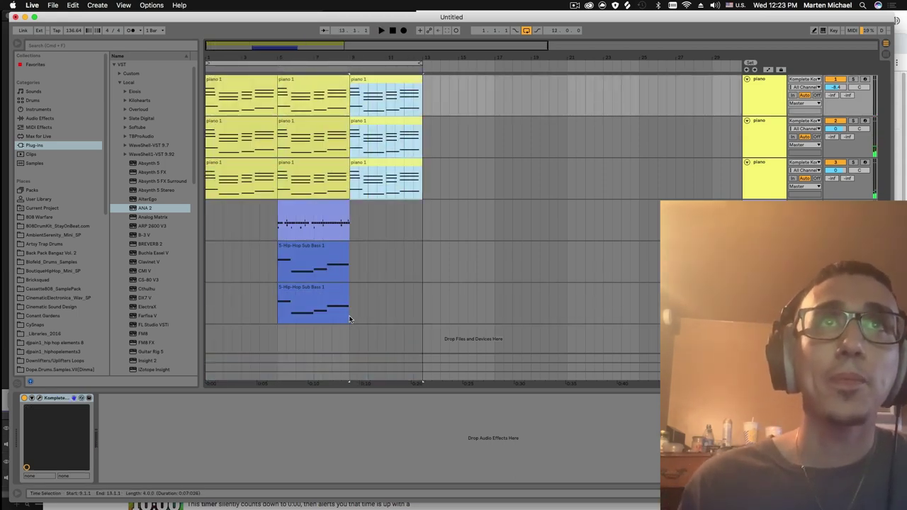
drag(349, 318, 281, 205)
key(super+d)
click(764, 167)
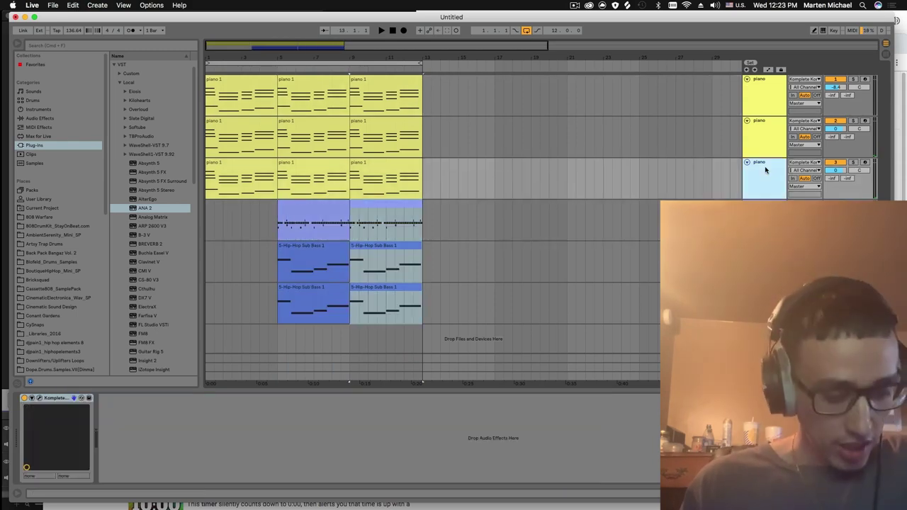
key(super+shift+t)
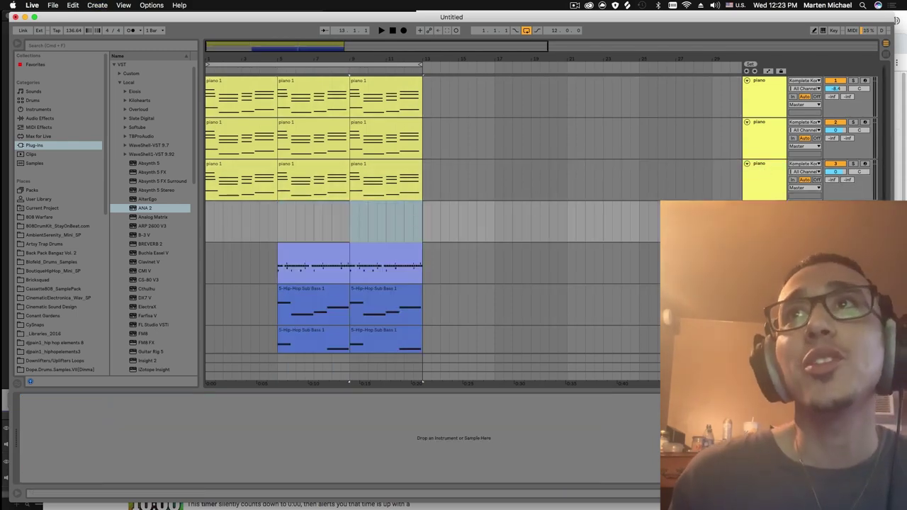
Step: Load ANA 2 on the new track with the Classic Gtr preset from Keys
click(65, 198)
click(56, 146)
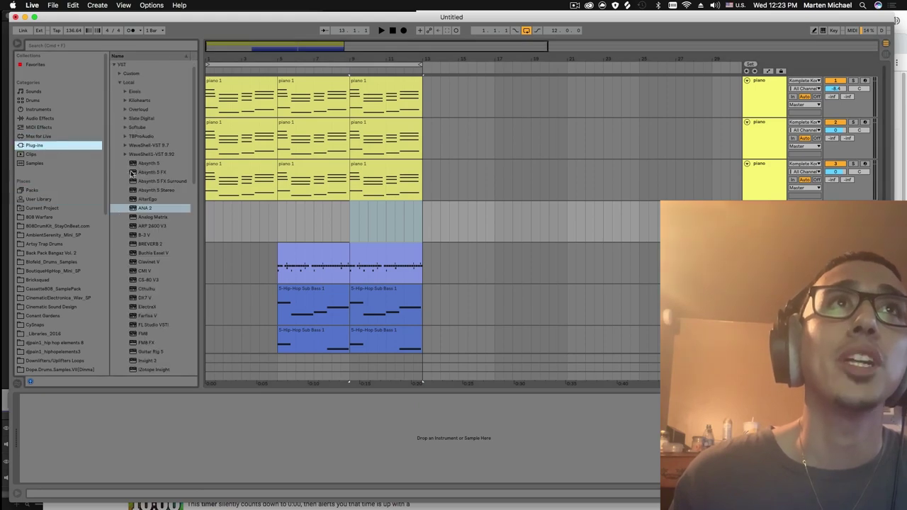
click(148, 208)
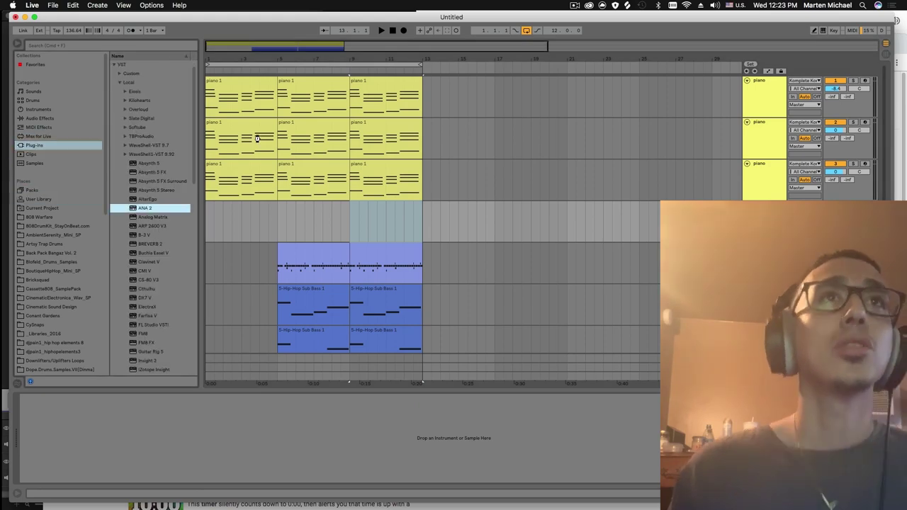
key(Return)
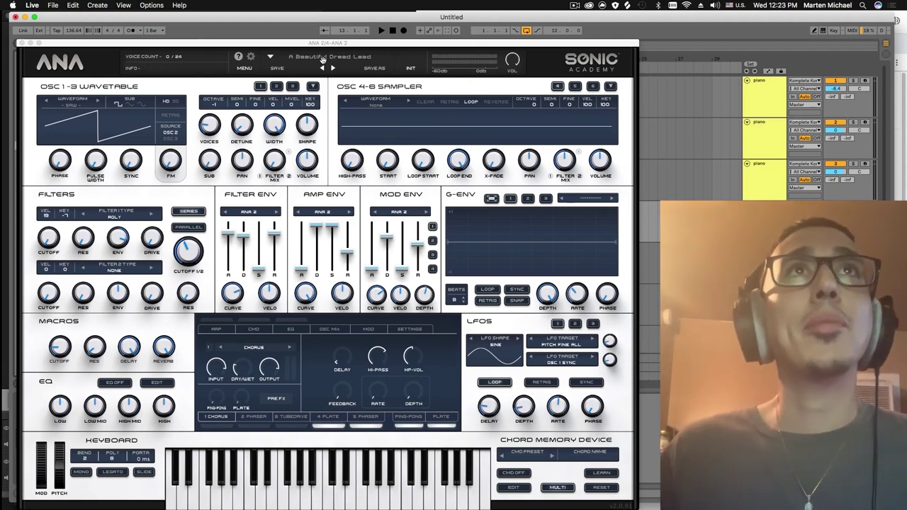
click(327, 59)
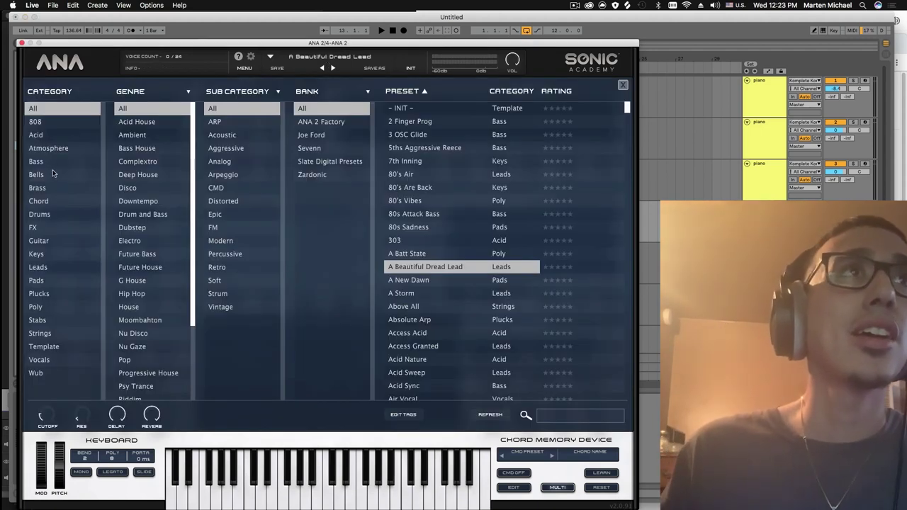
click(54, 256)
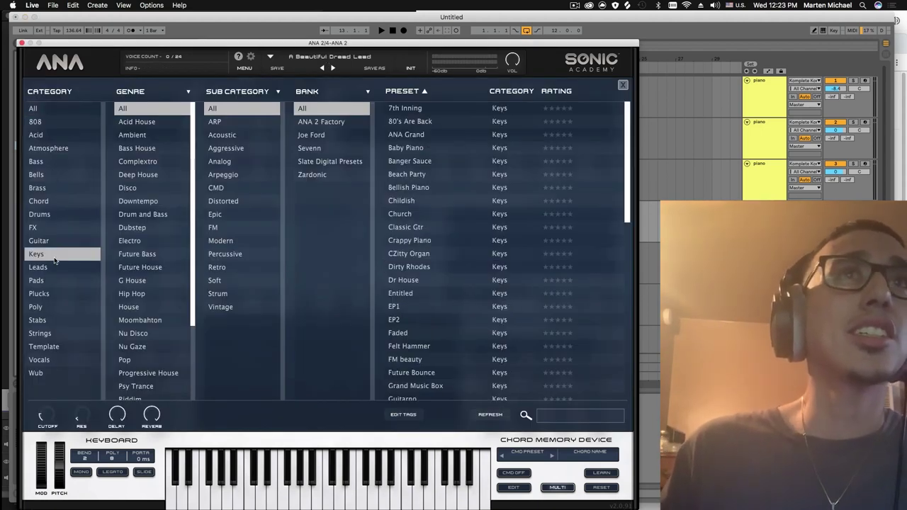
click(386, 226)
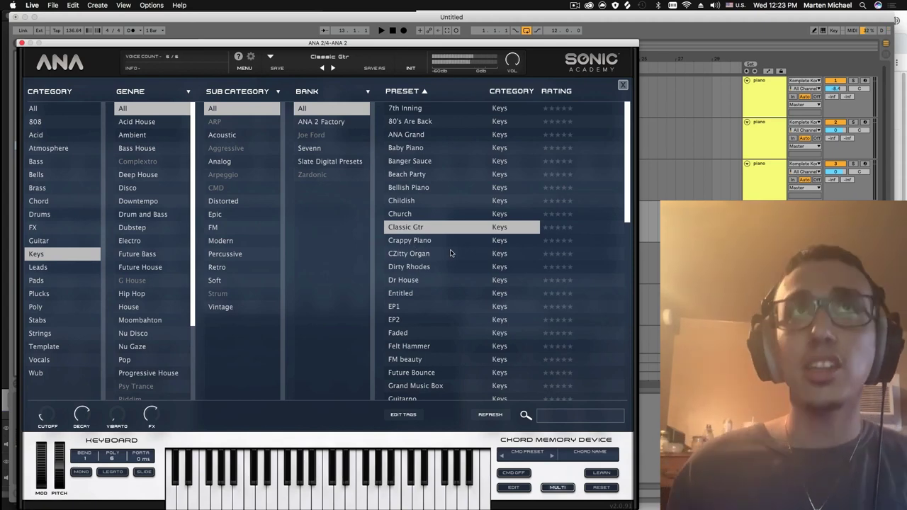
Step: Record the ANA melody from the track start, undoing three failed takes before keeping the last
click(20, 43)
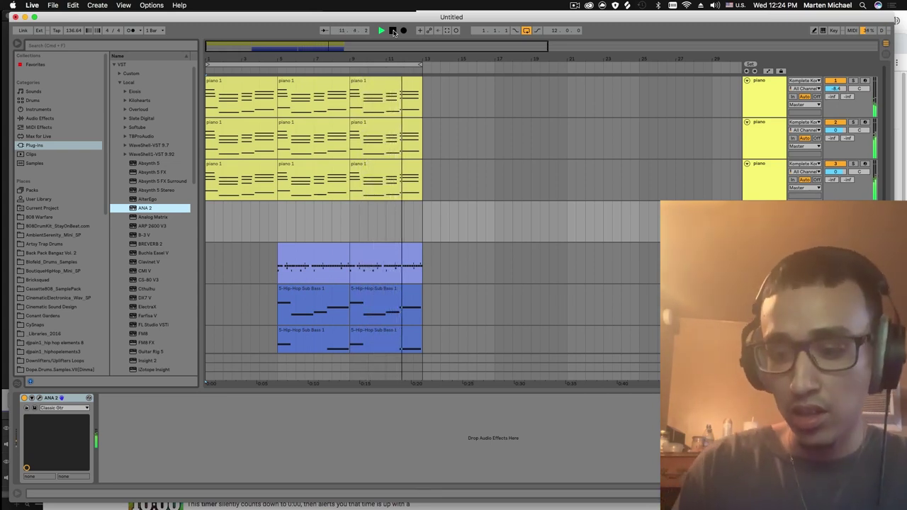
click(394, 33)
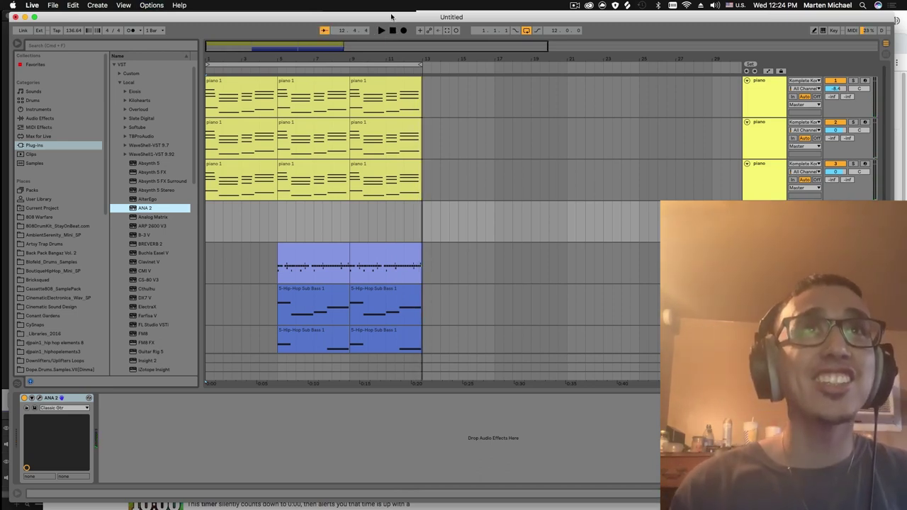
click(339, 231)
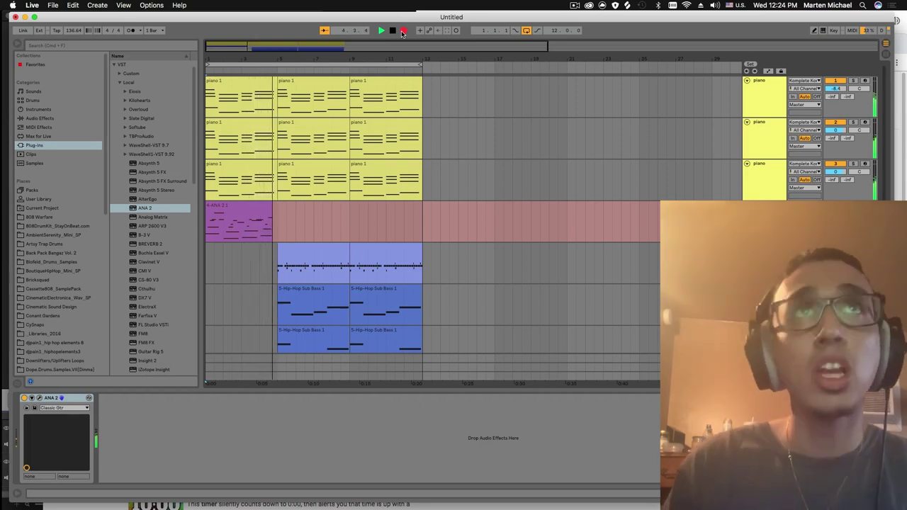
click(393, 30)
key(super+z)
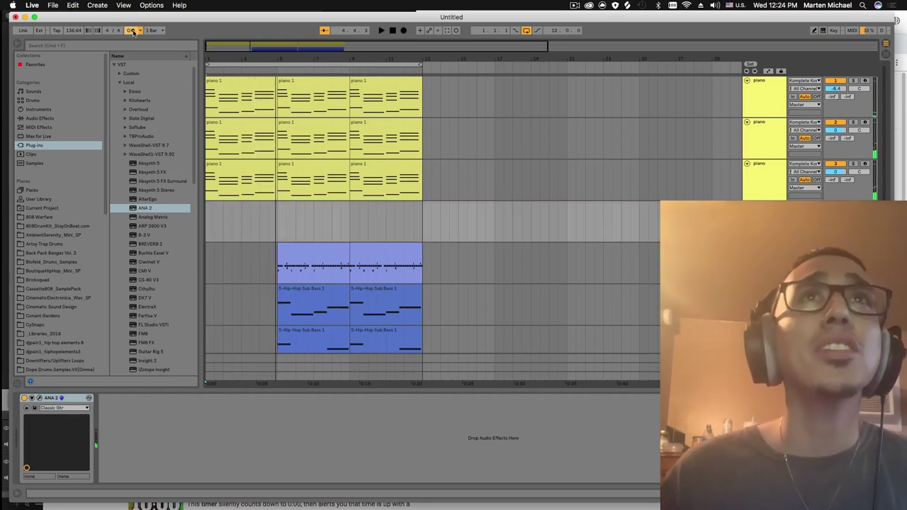
click(405, 30)
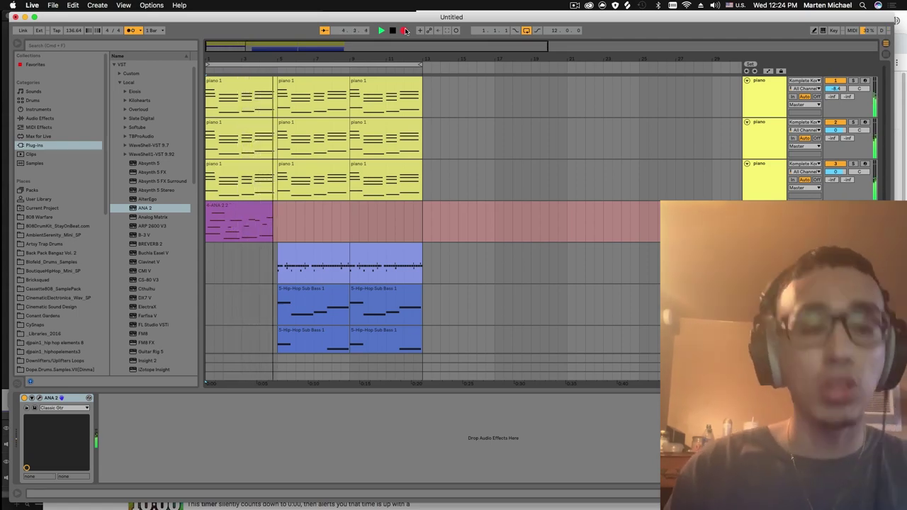
click(392, 32)
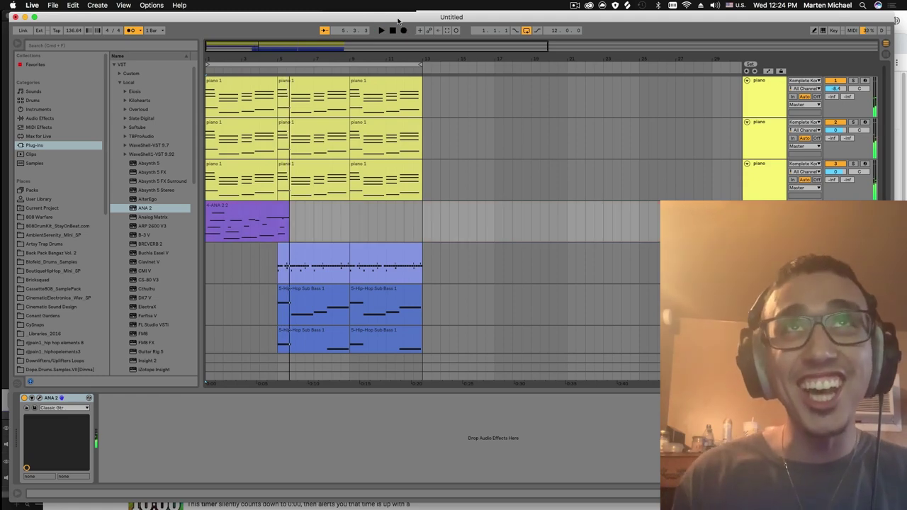
key(super+z)
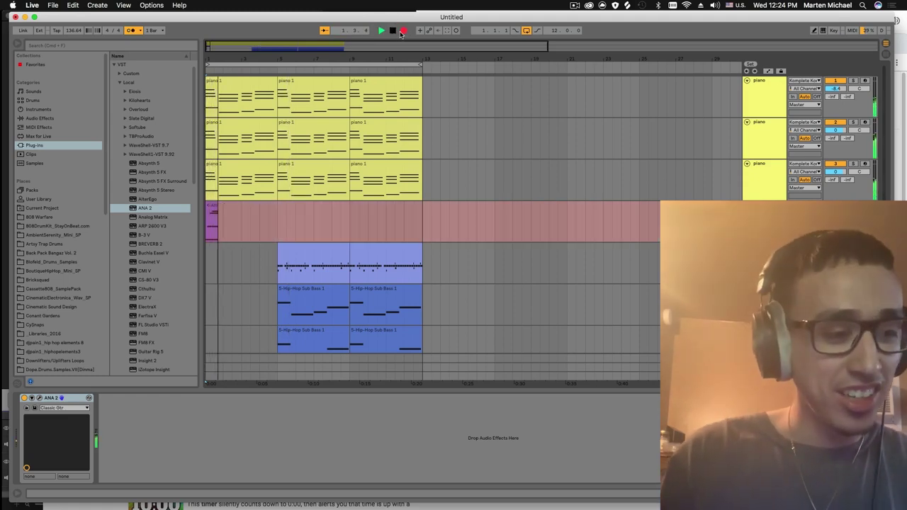
click(393, 32)
key(super+z)
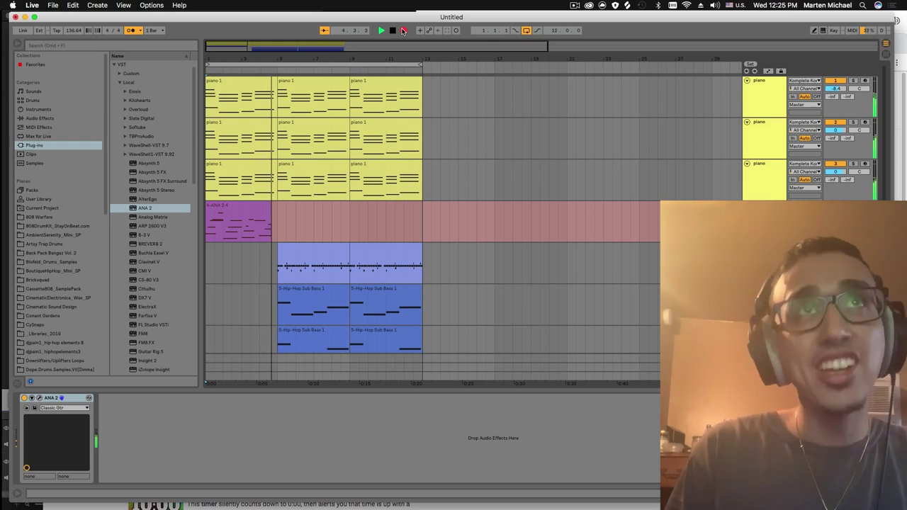
key(space)
Step: Quantize all notes in the recorded ANA melody clip to the grid
double_click(273, 203)
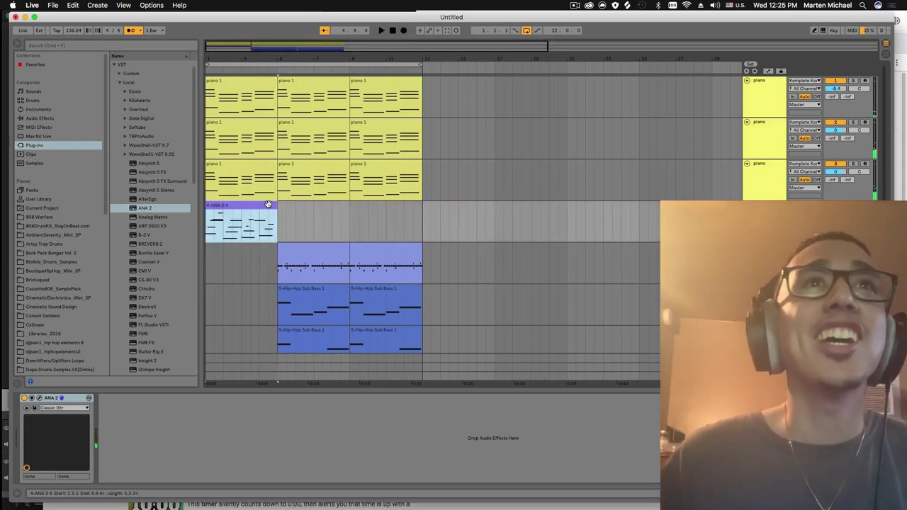
key(space)
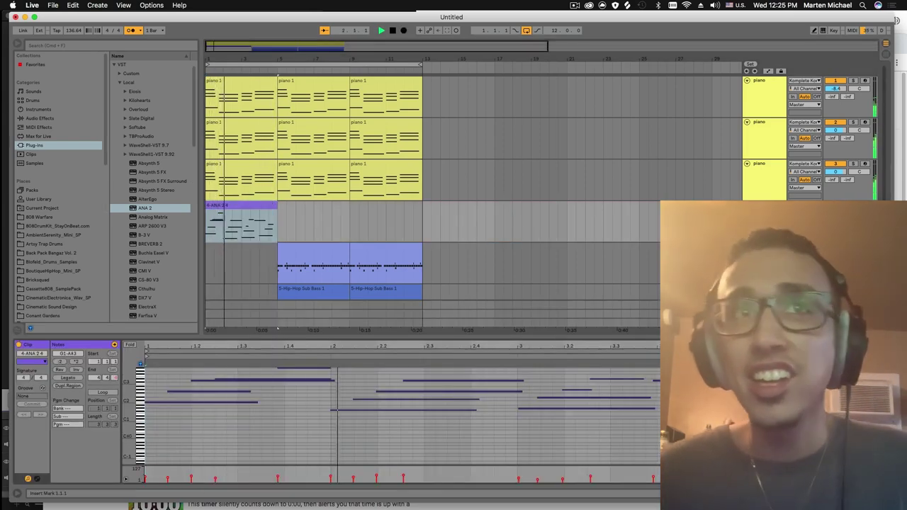
key(super+a)
key(super+u)
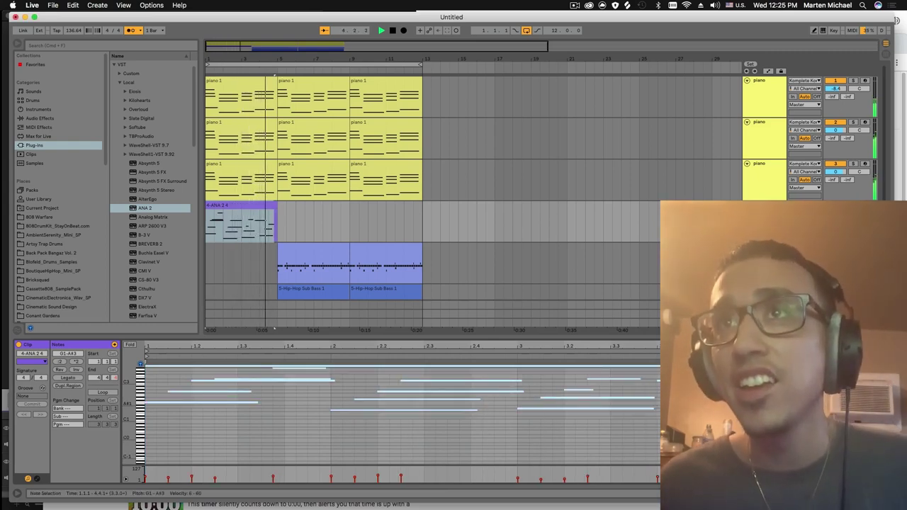
click(262, 73)
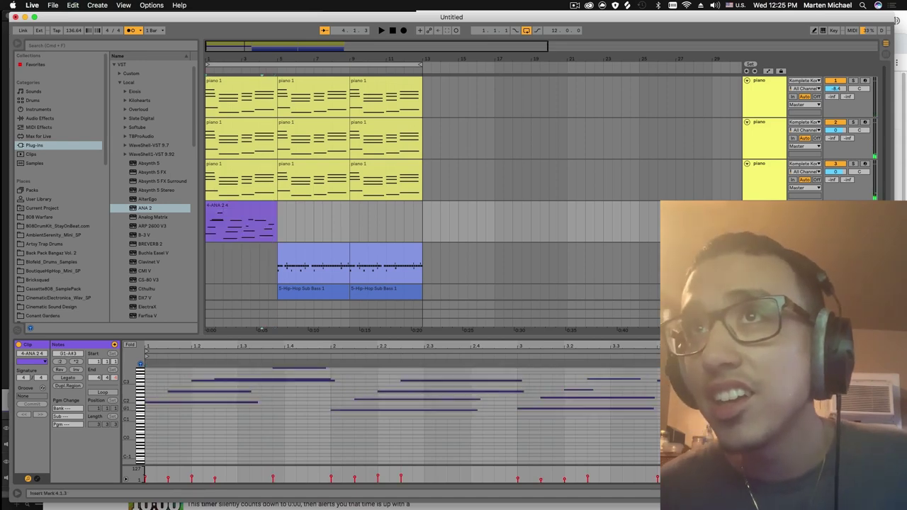
Step: Try moving a high note, undo the change, and select the ANA melody clip
drag(261, 219, 274, 219)
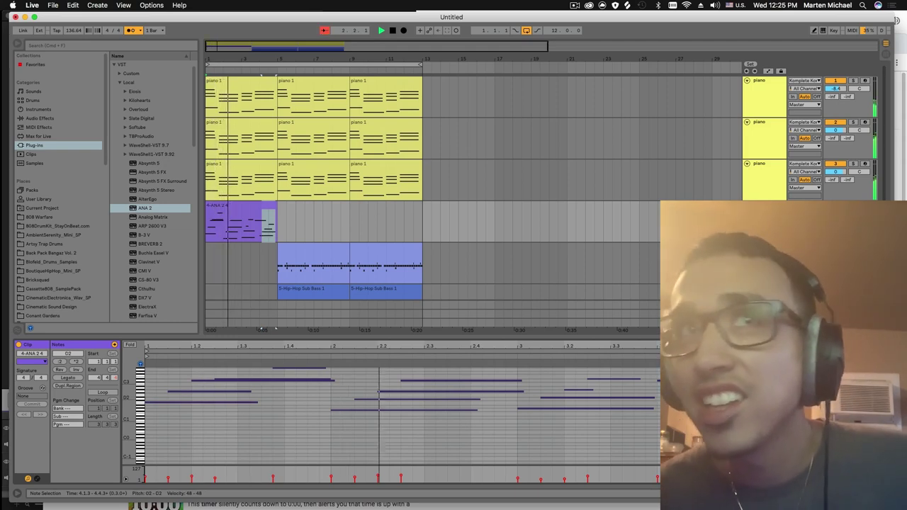
scroll(365, 380, up, 1)
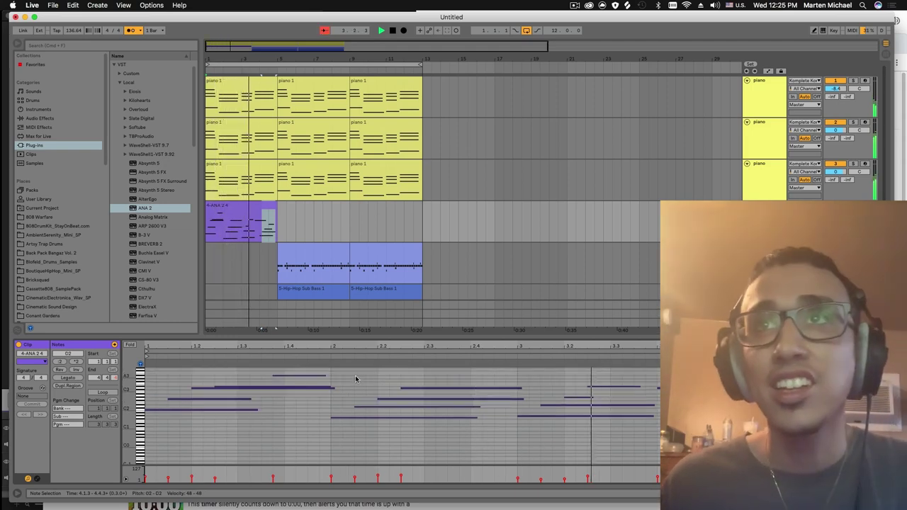
drag(301, 376, 311, 366)
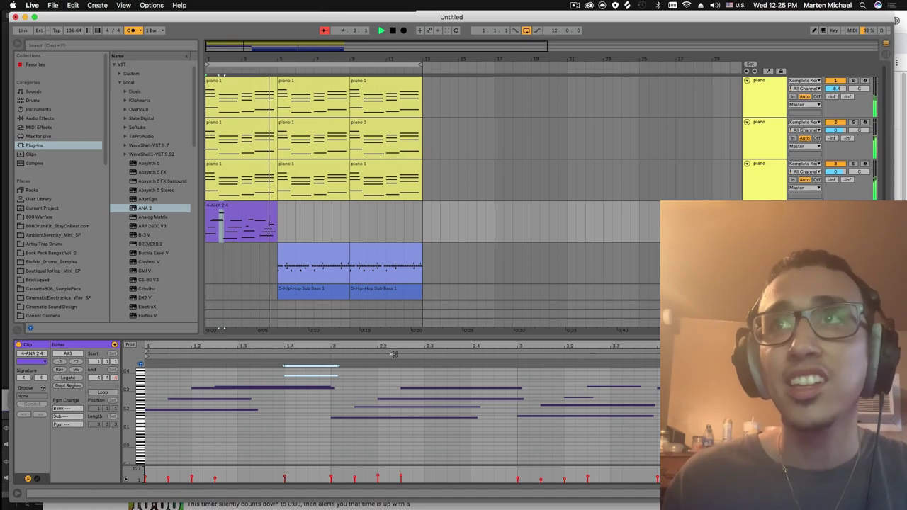
key(ctrl+z)
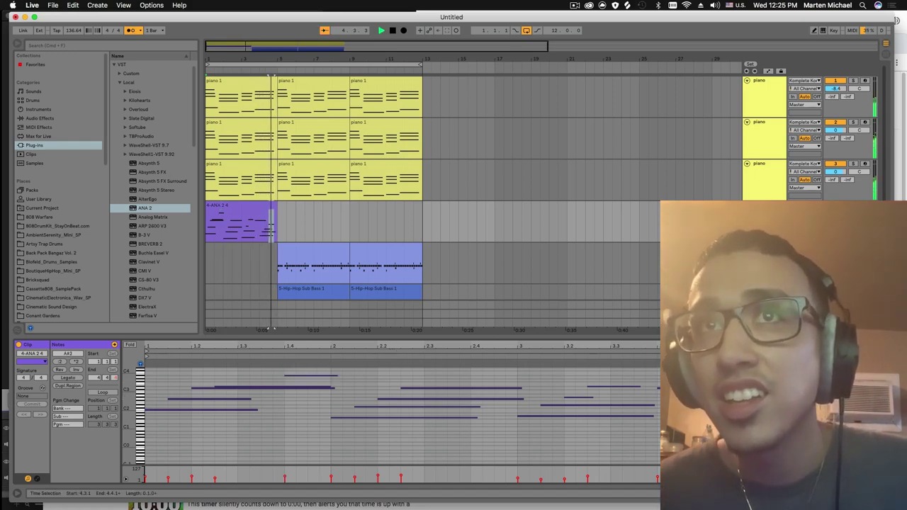
key(space)
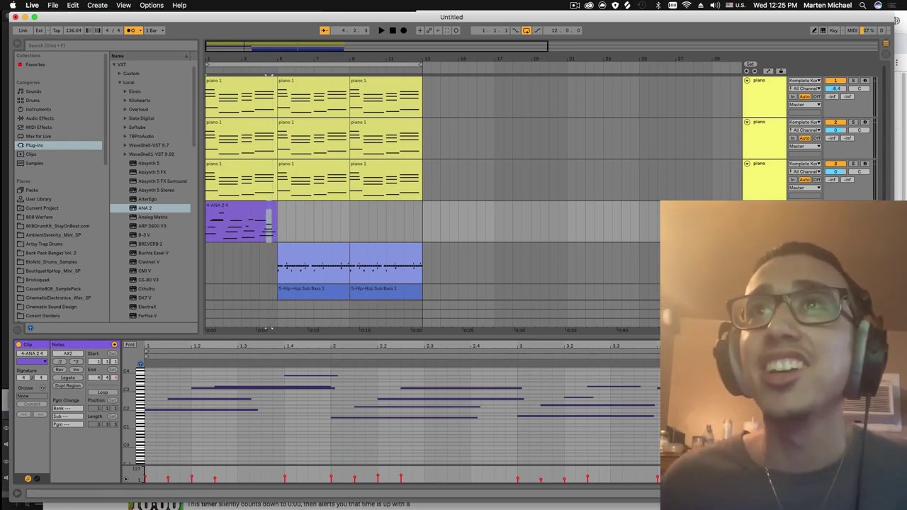
click(278, 222)
click(254, 222)
Step: Repeat the ANA clip into bars 5 and 9 and start arrangement playback
key(super+d)
key(super+d)
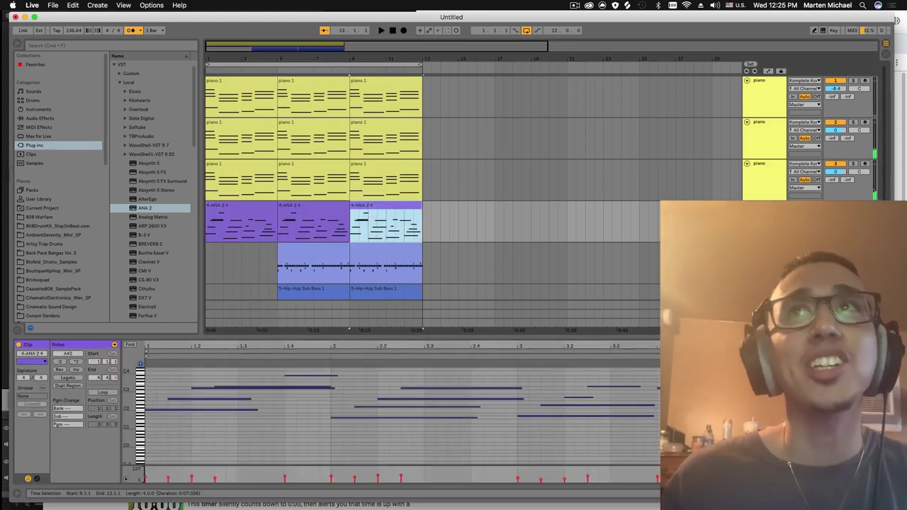
click(415, 65)
key(super+Tab)
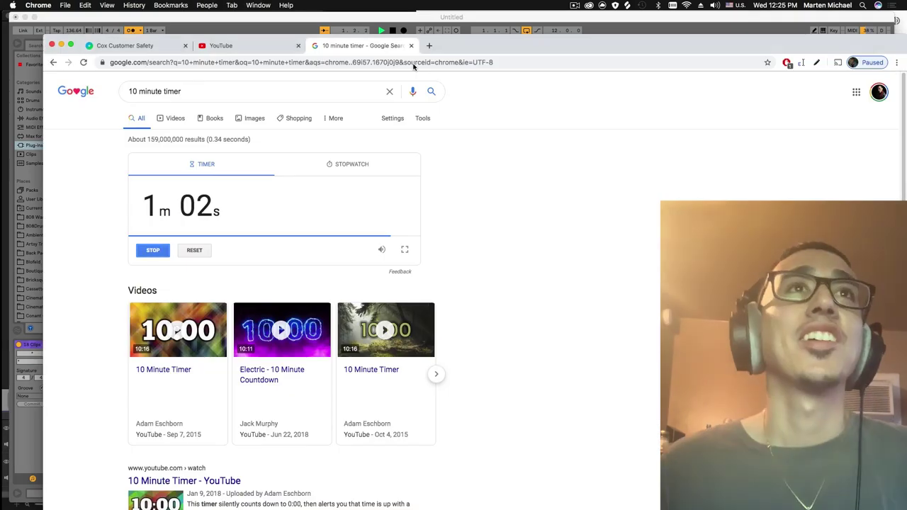
key(super+Tab)
Step: Select both the bar-5 and bar-9 ANA melody clips for the new take
click(362, 212)
click(289, 210)
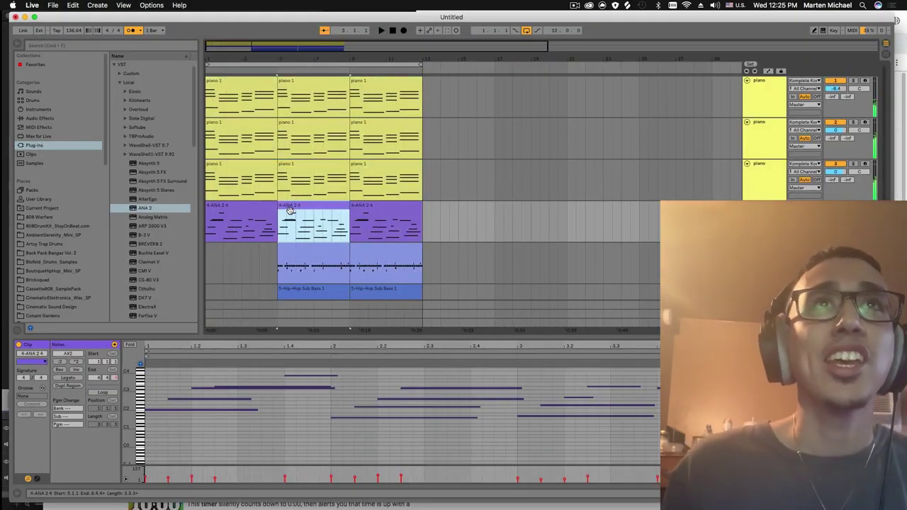
shift+click(358, 210)
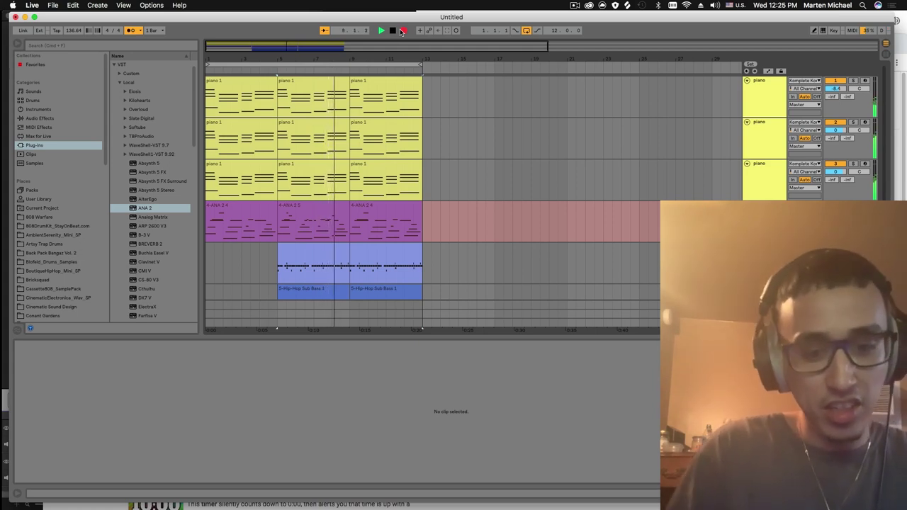
Step: Stop recording, then open and play back the new 4-ANA 2 5 melody take
key(space)
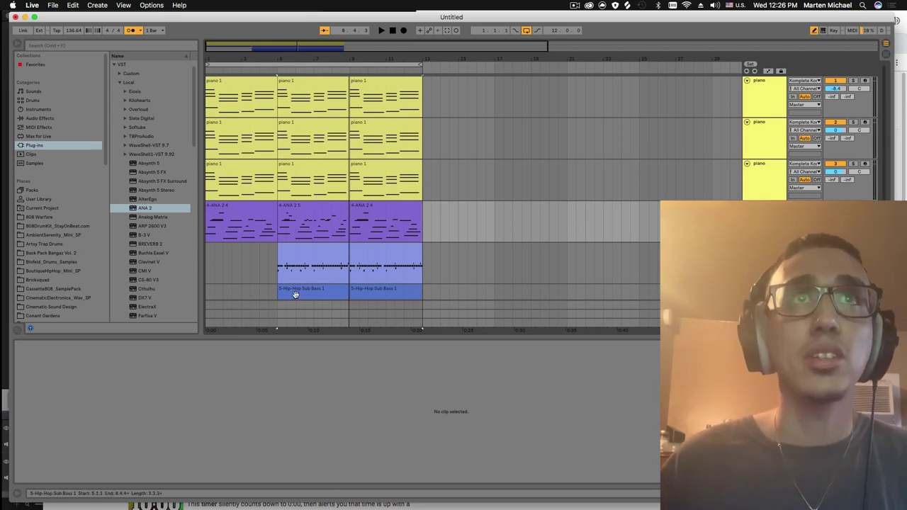
click(304, 213)
key(space)
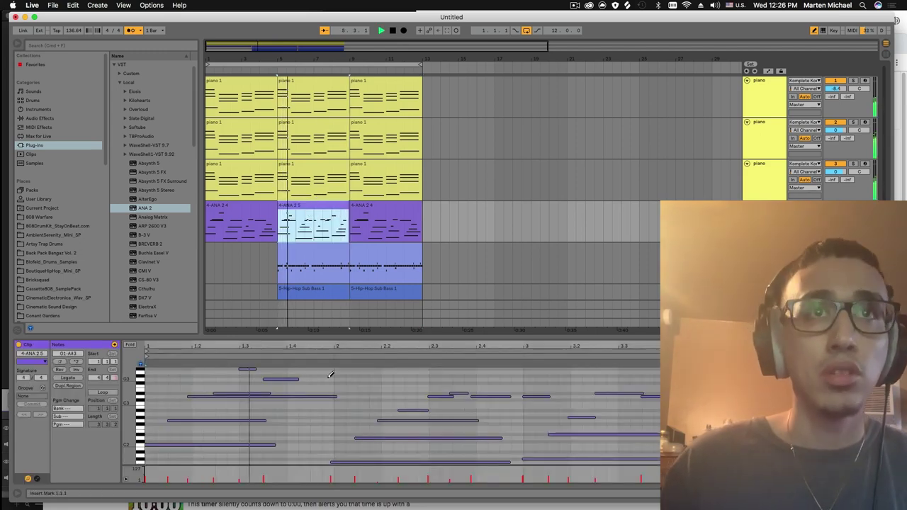
key(space)
key(super+a)
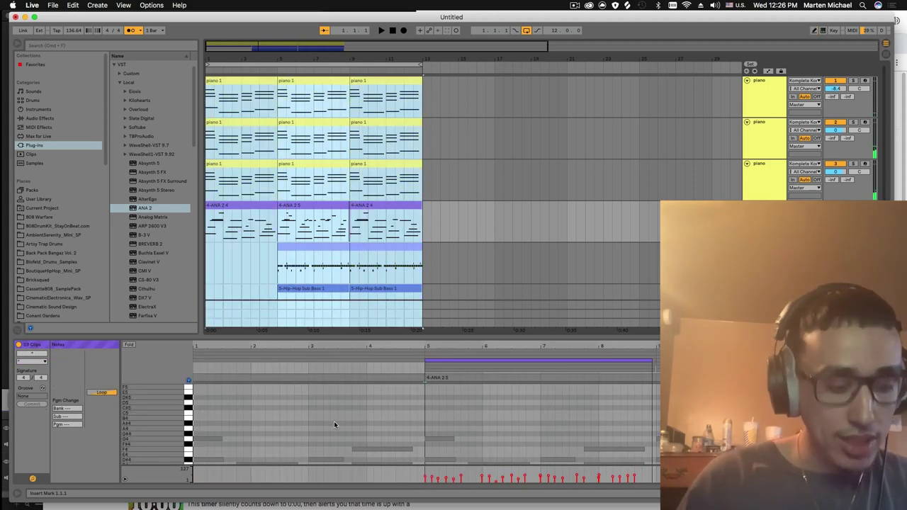
Step: Select all notes of the 4-ANA 2 5 take in the note editor and quantize them
click(311, 207)
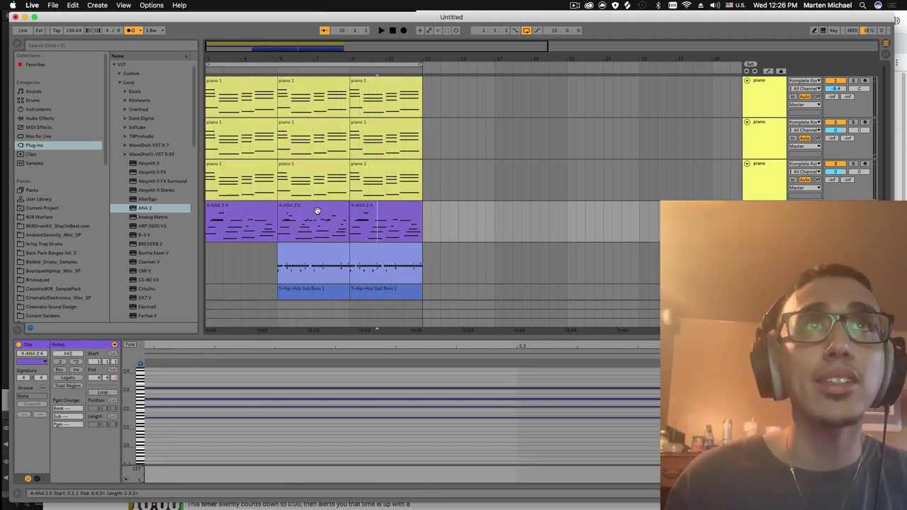
key(super+a)
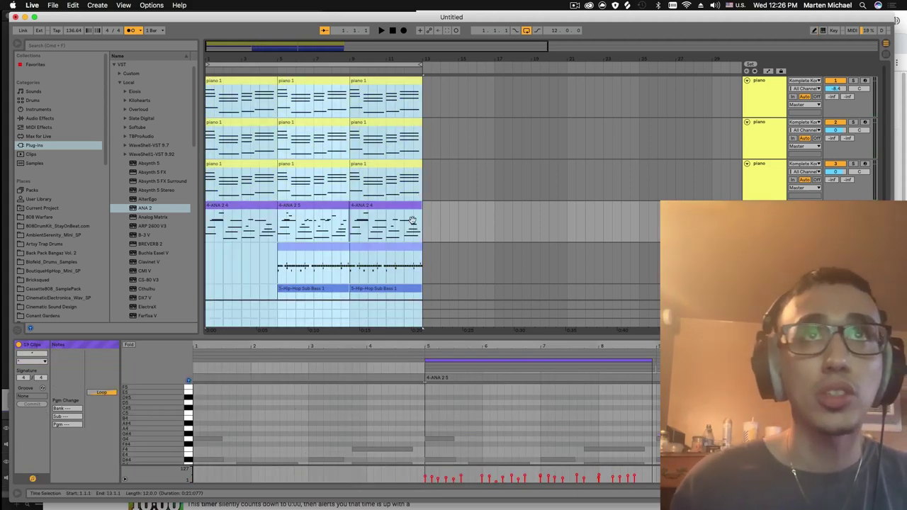
click(411, 221)
click(315, 223)
click(318, 349)
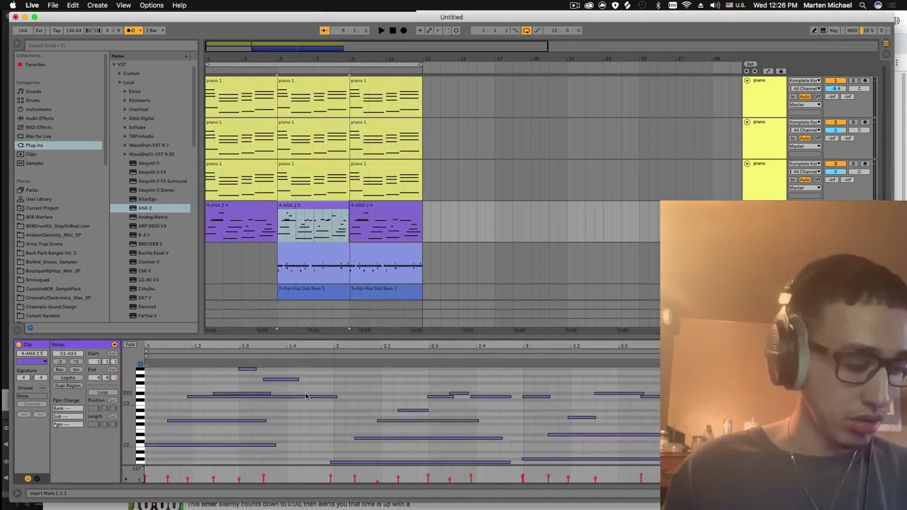
key(a)
key(super+a)
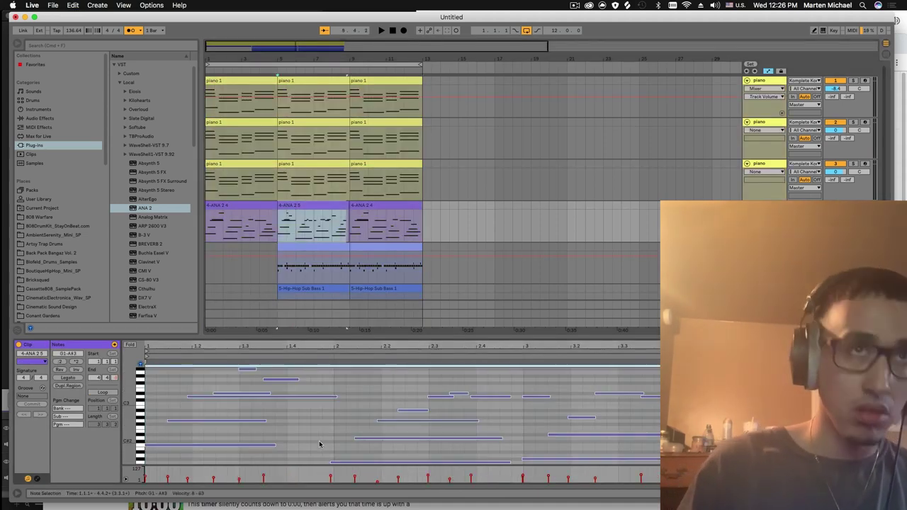
Step: Play the melody back, then duplicate the 4-ANA 2 5 clip into bars 9–13
key(space)
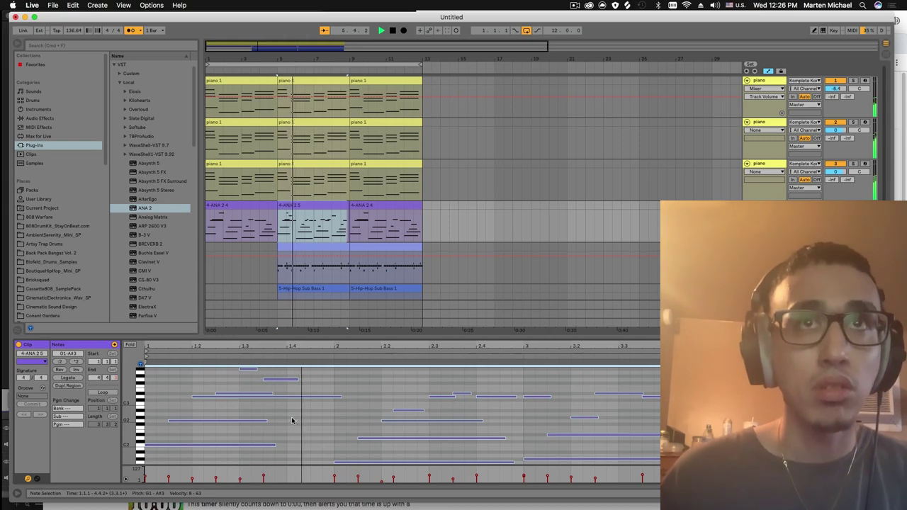
click(330, 414)
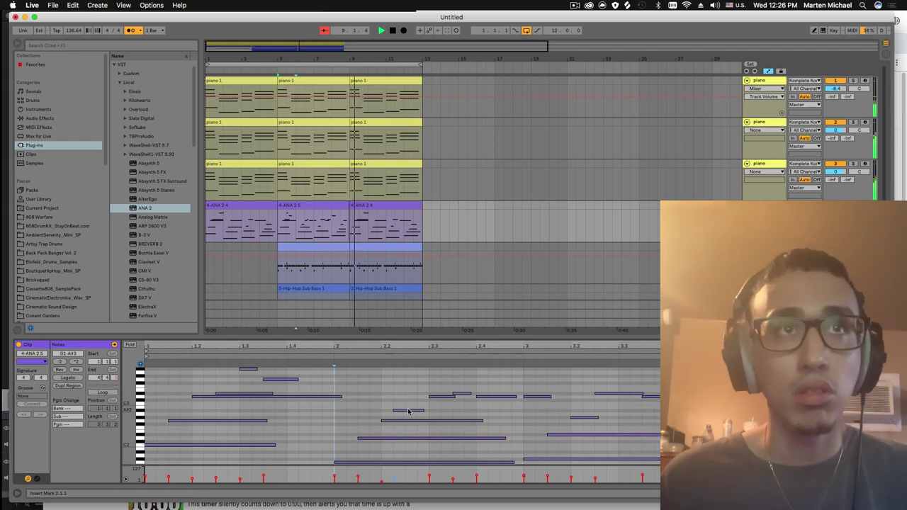
click(339, 205)
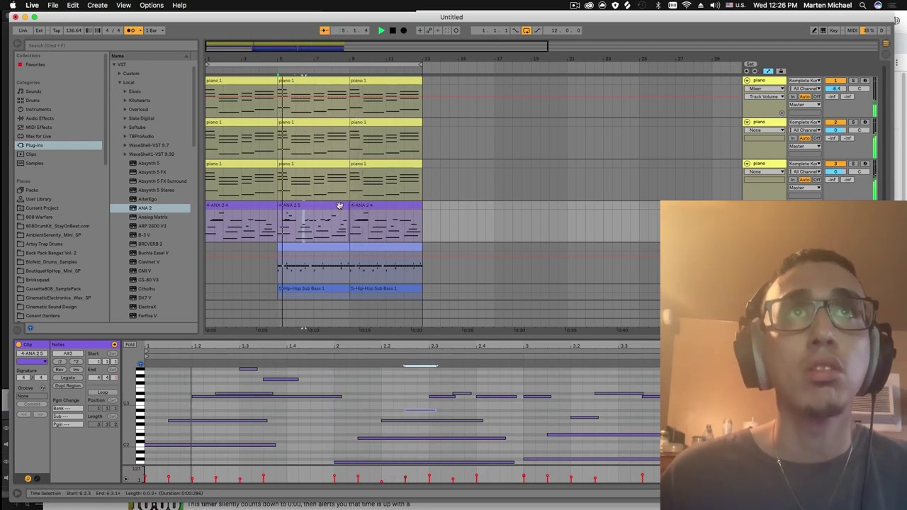
key(super+d)
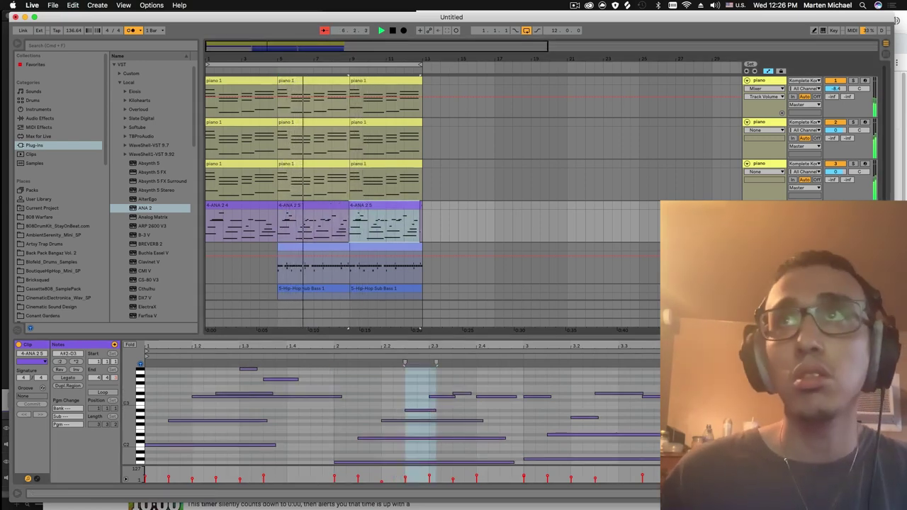
Step: Check Chrome's Google countdown timer repeatedly, stopping playback once, then return to Ableton Live
key(super+Tab)
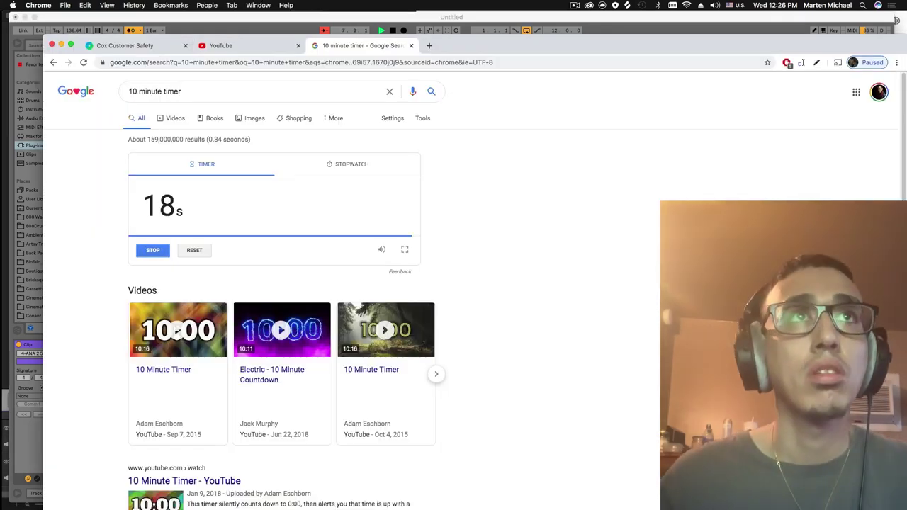
scroll(454, 202, down, 3)
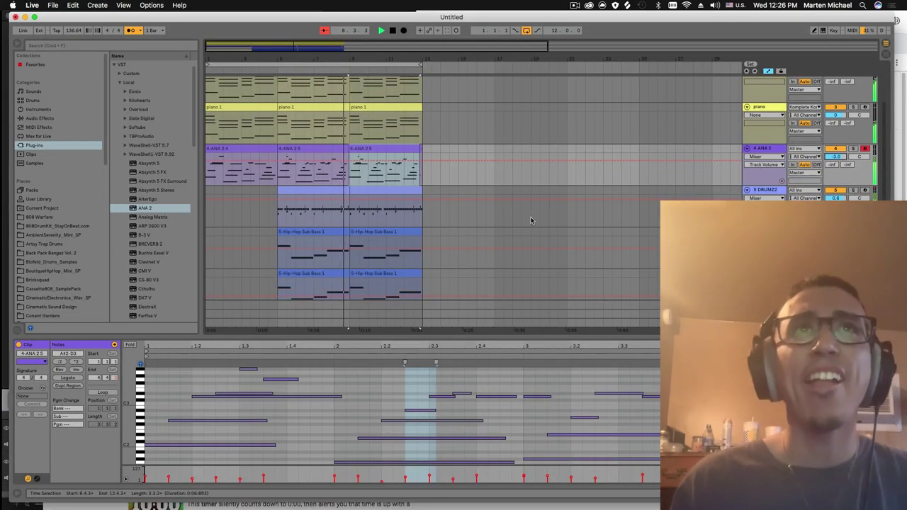
key(space)
key(space)
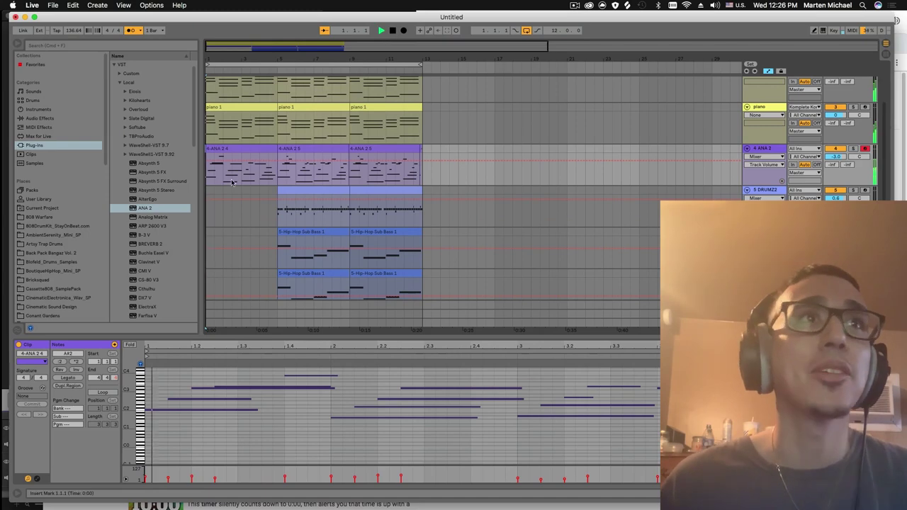
scroll(213, 85, down, 1)
key(super+Tab)
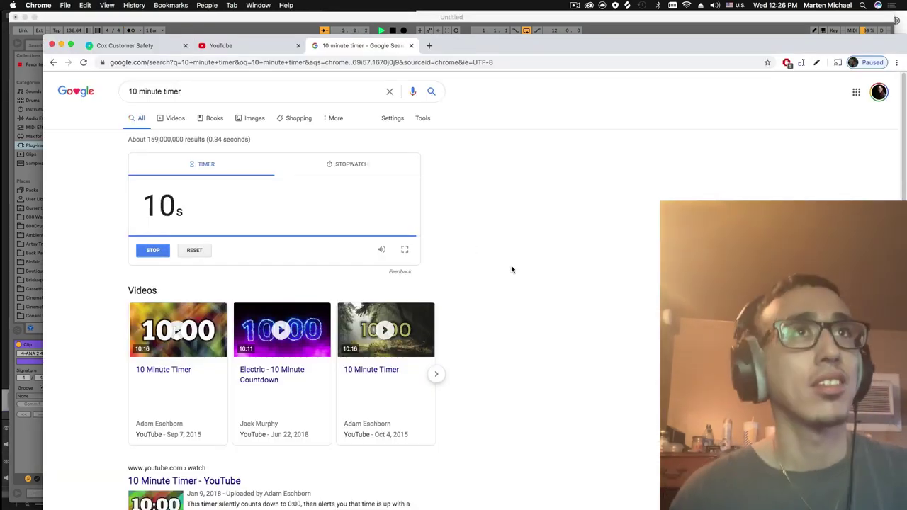
key(super+Tab)
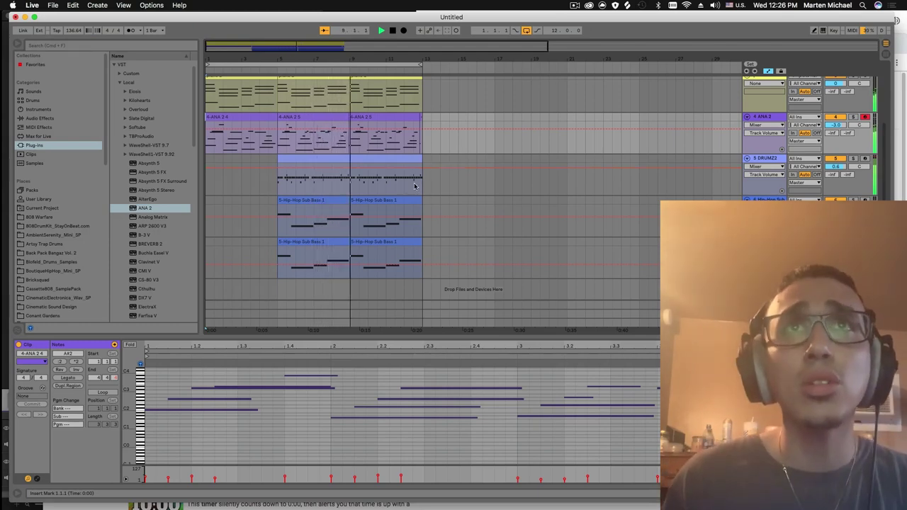
key(super+Tab)
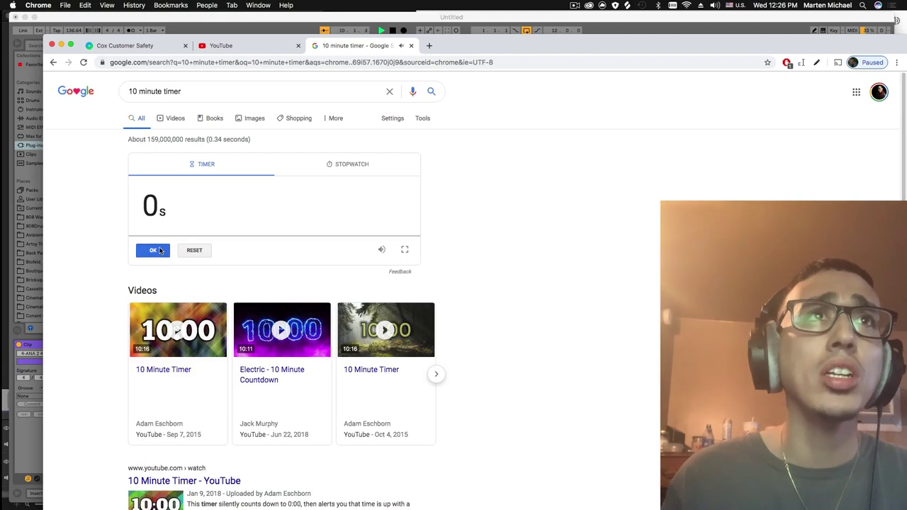
key(super+Tab)
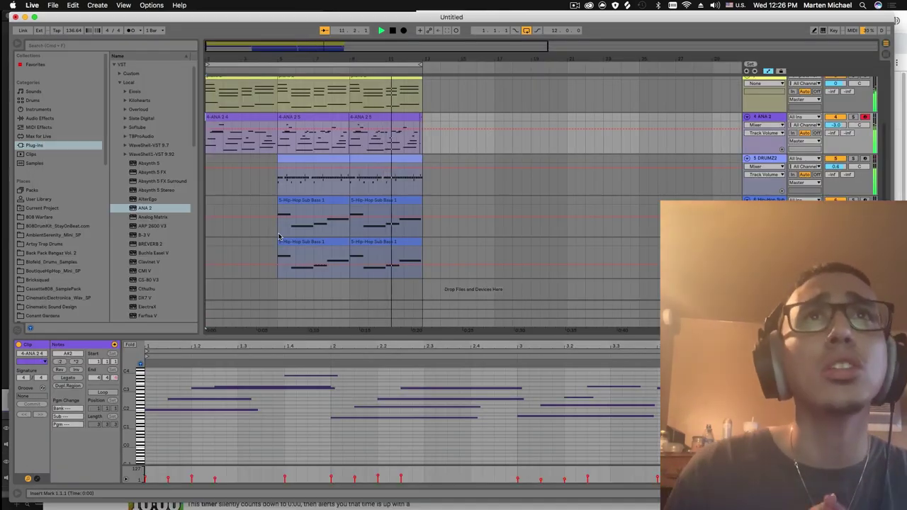
Step: Duplicate the 4-ANA 2 5 melody clip into bars 9–13 and zoom out over the whole beat
click(309, 115)
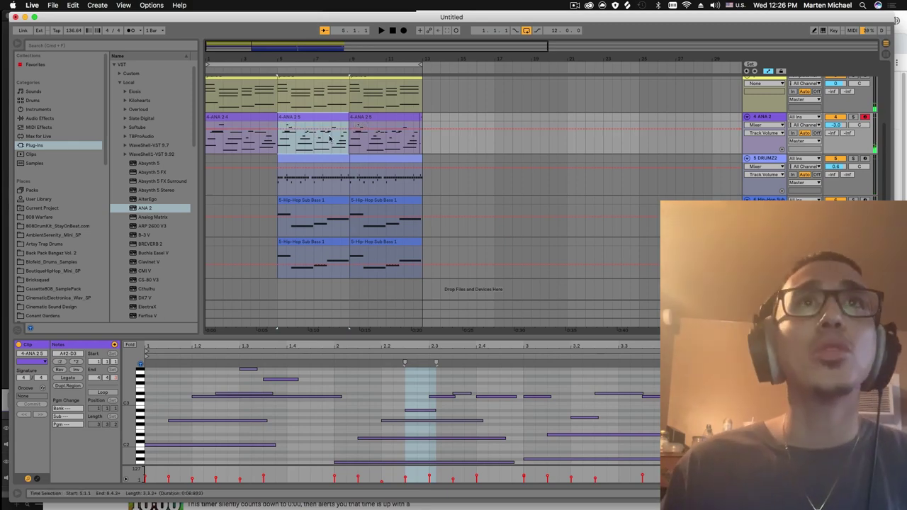
drag(347, 146, 279, 140)
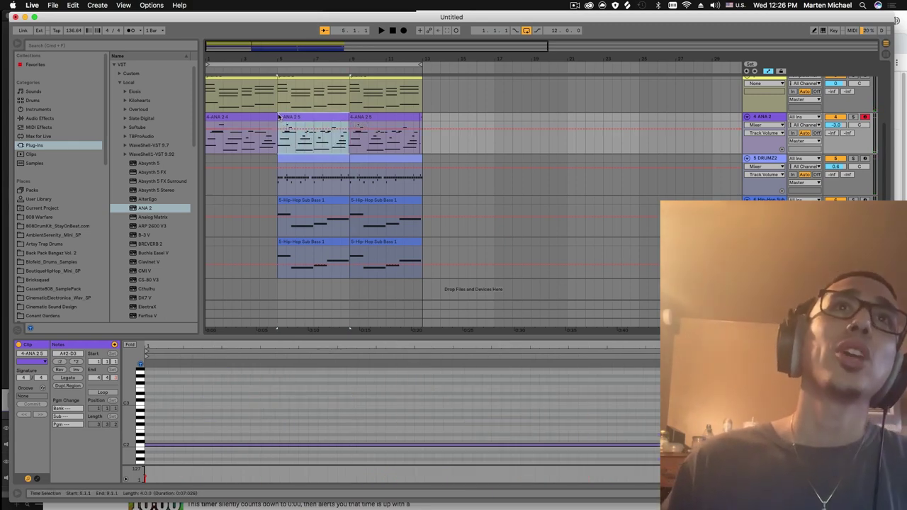
click(279, 114)
key(super+d)
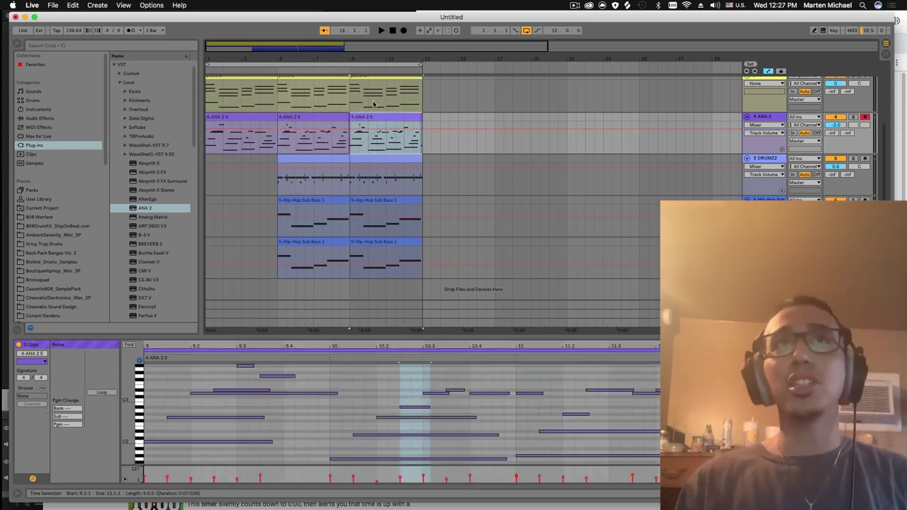
key(plus)
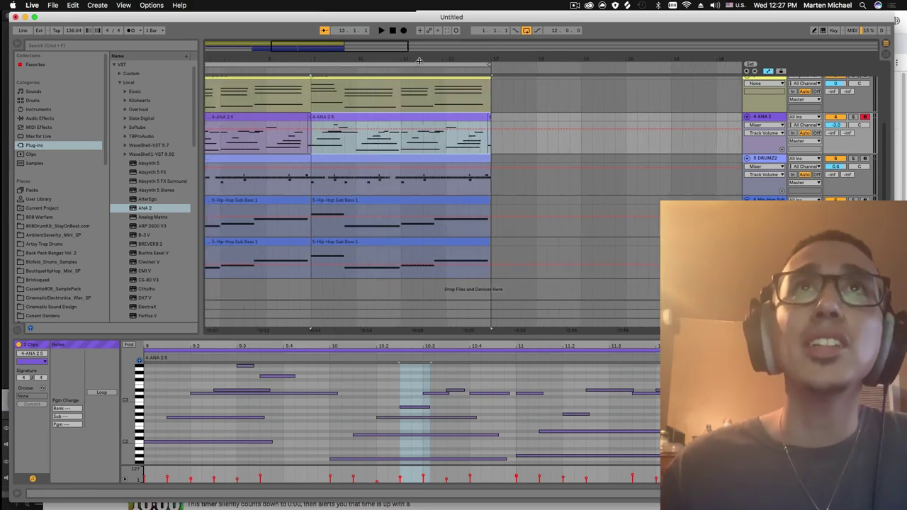
key(minus)
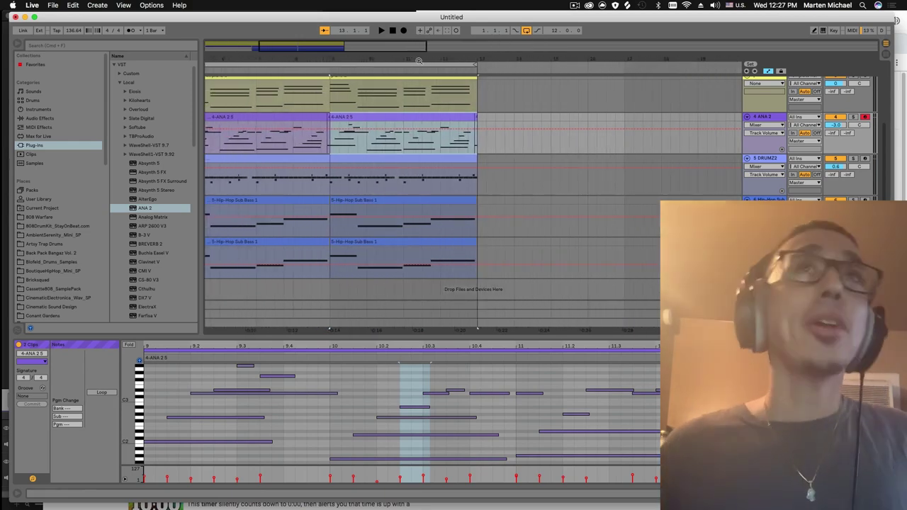
key(minus)
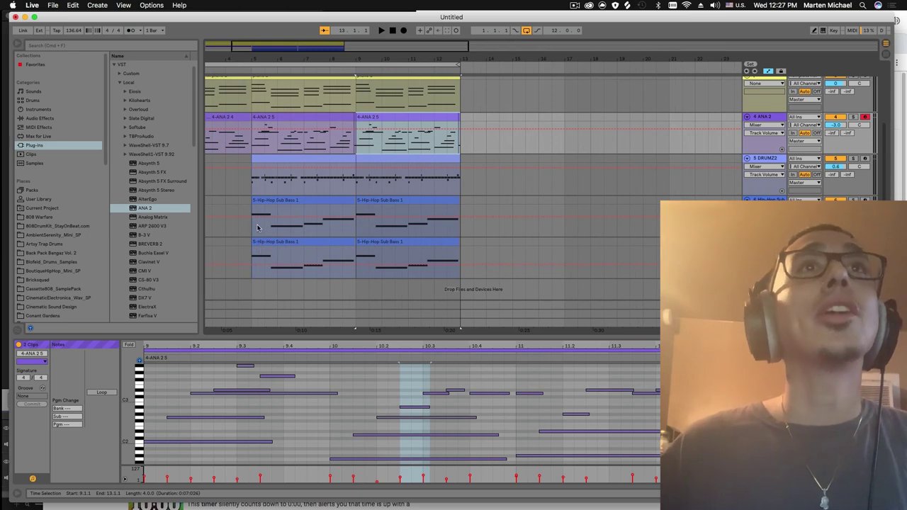
Step: Show the Hip-Hop Sub Bass clip's notes (C1, G0, G#0) and play the beat from bar 5
click(257, 227)
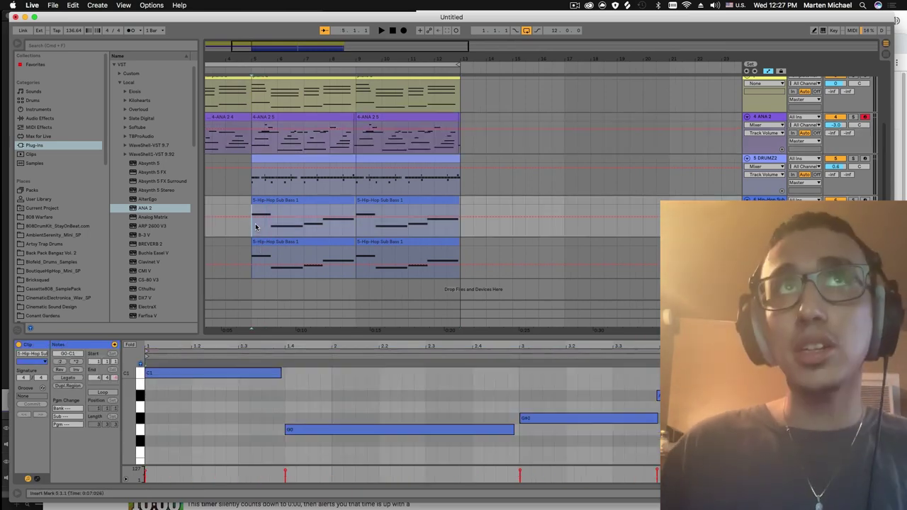
scroll(266, 225, up, 1)
scroll(264, 226, up, 1)
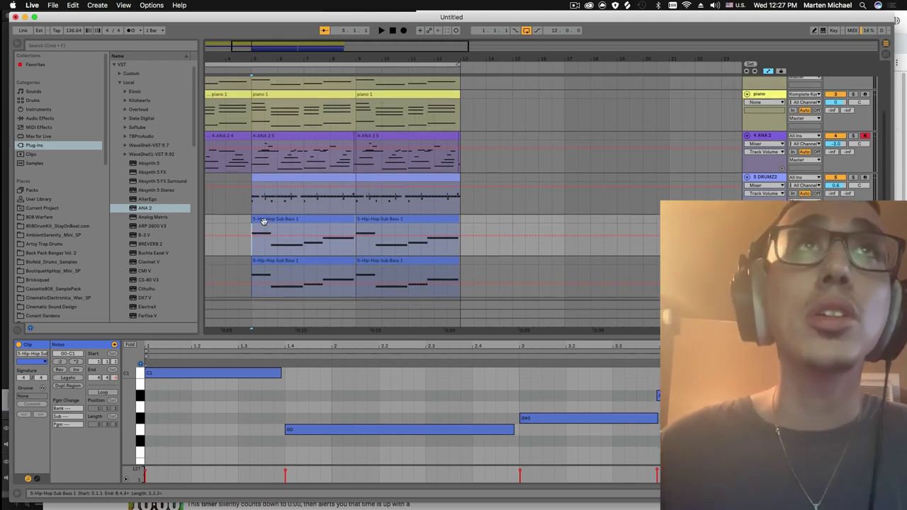
scroll(262, 222, left, 3)
key(space)
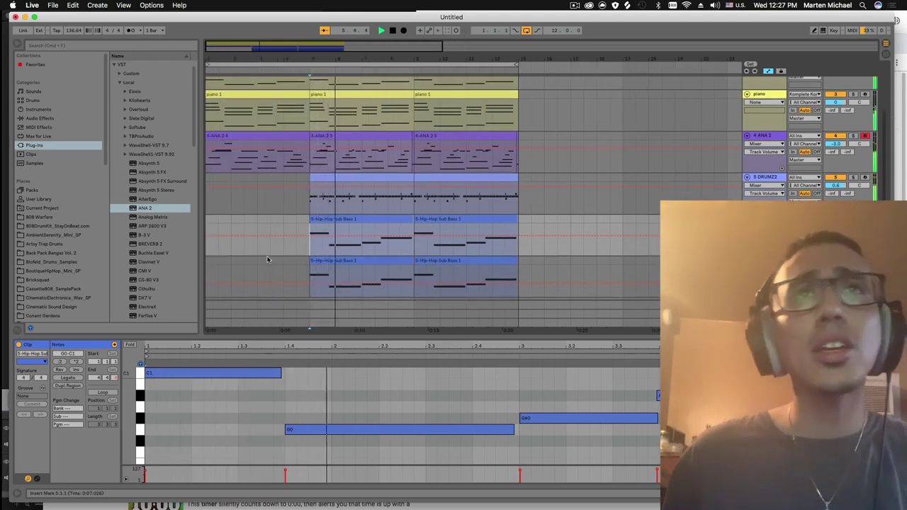